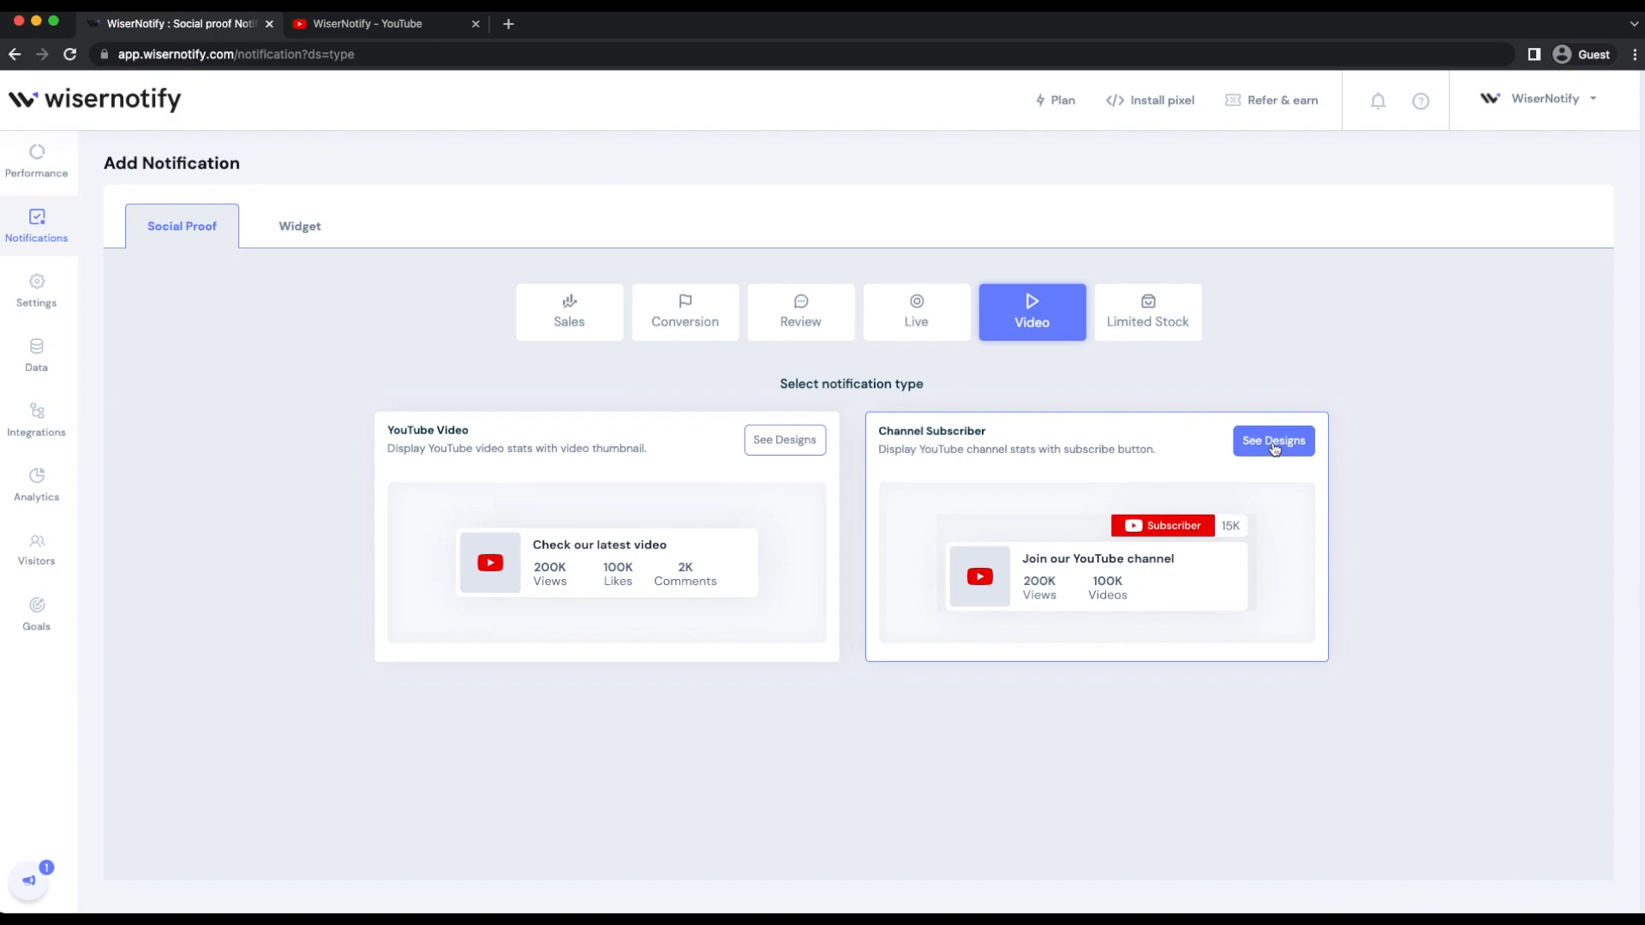
- Create a Channel Subscriber notification with the first design, the one with the Subscribe button, for the website wisernotify.com
click(1275, 447)
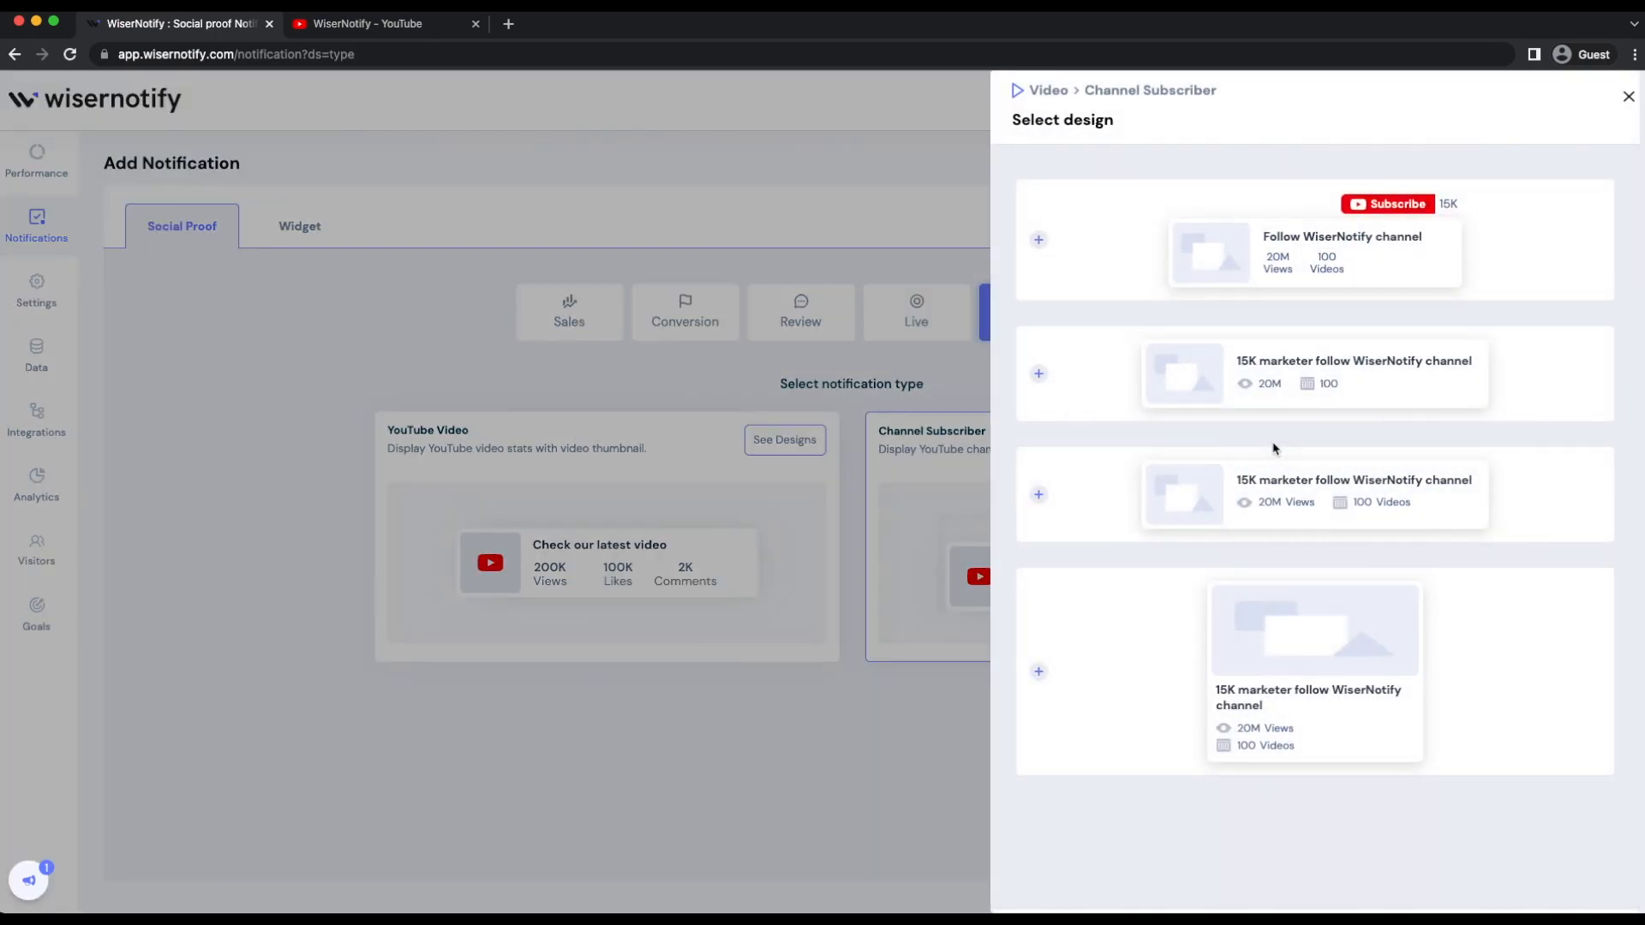
click(1252, 256)
click(963, 607)
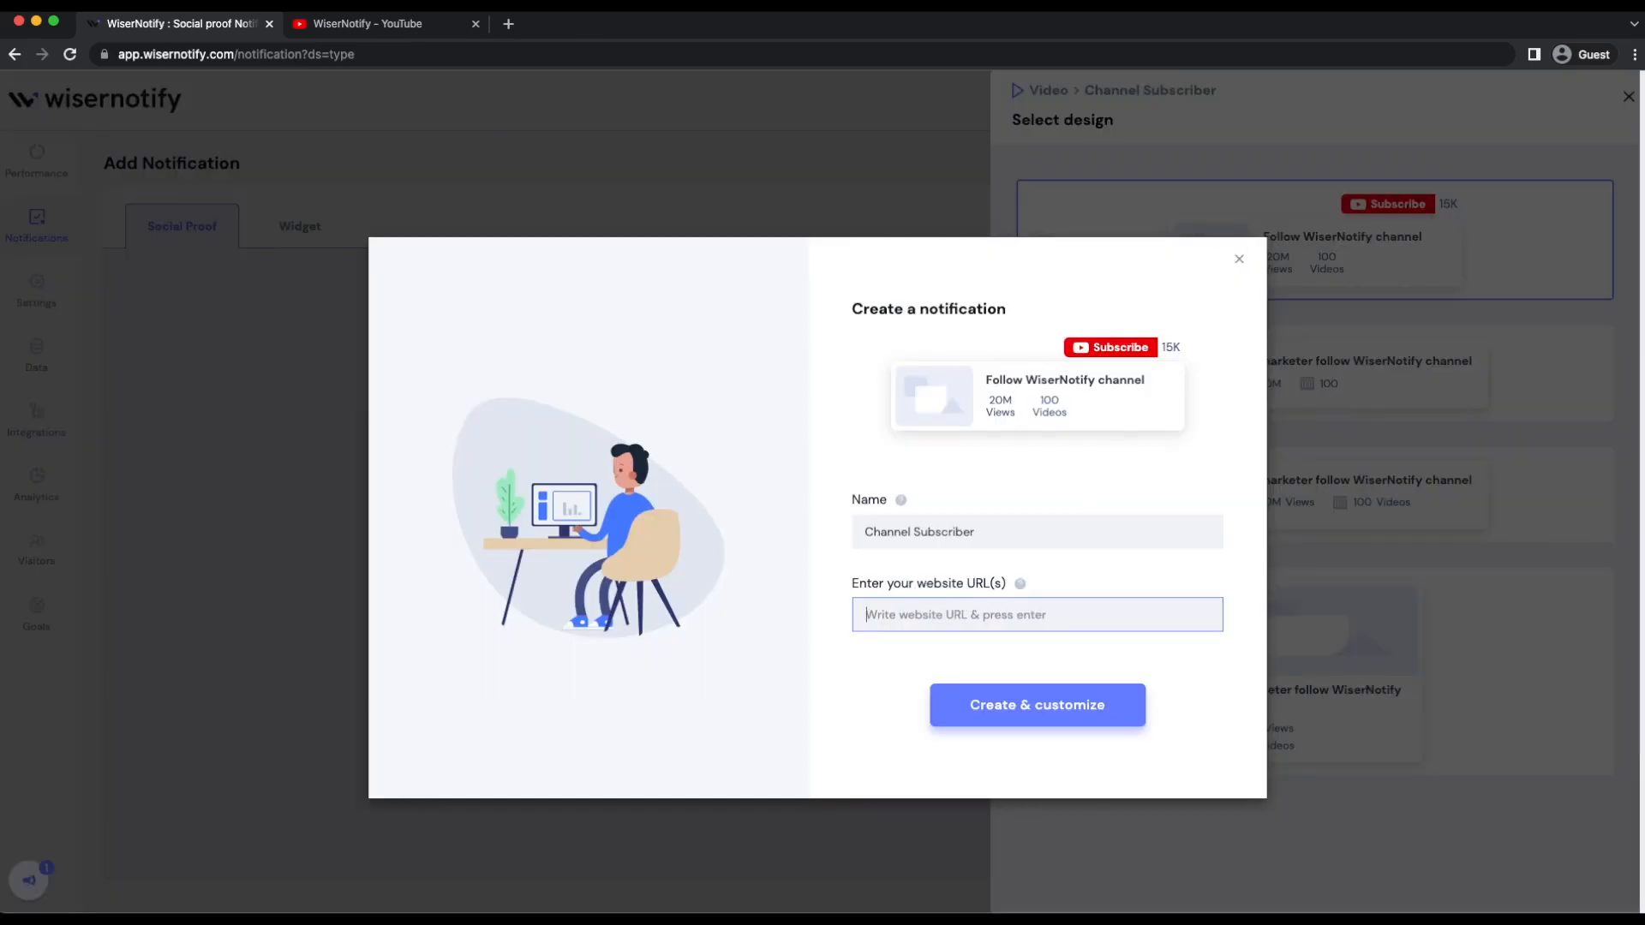
text(wi)
click(918, 599)
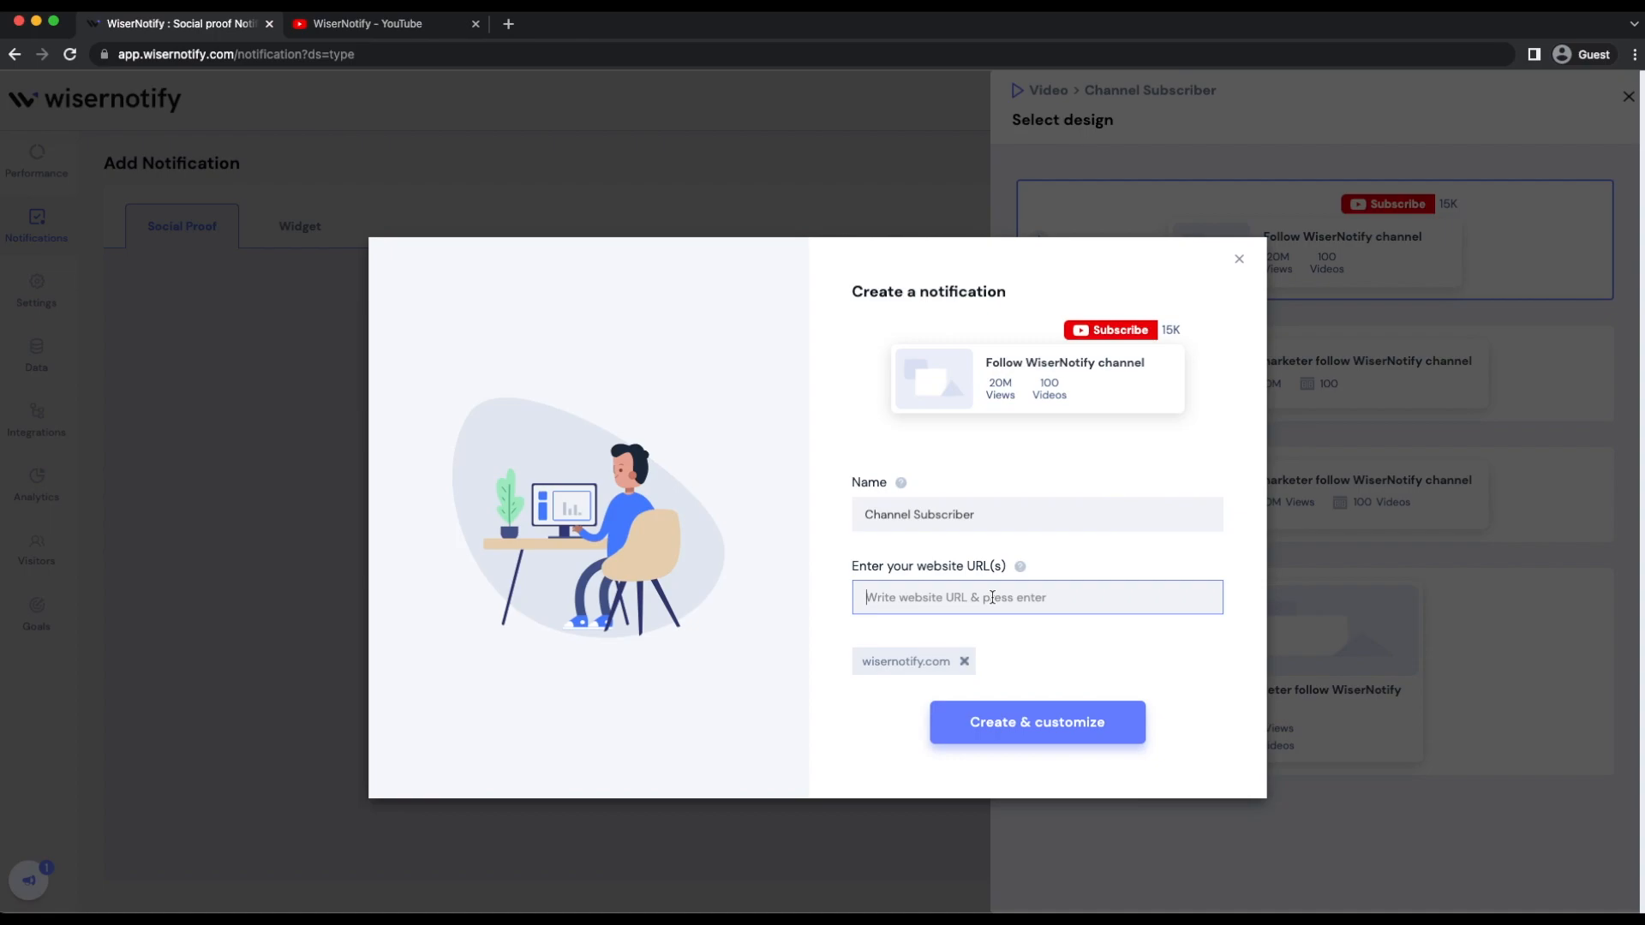
click(1017, 729)
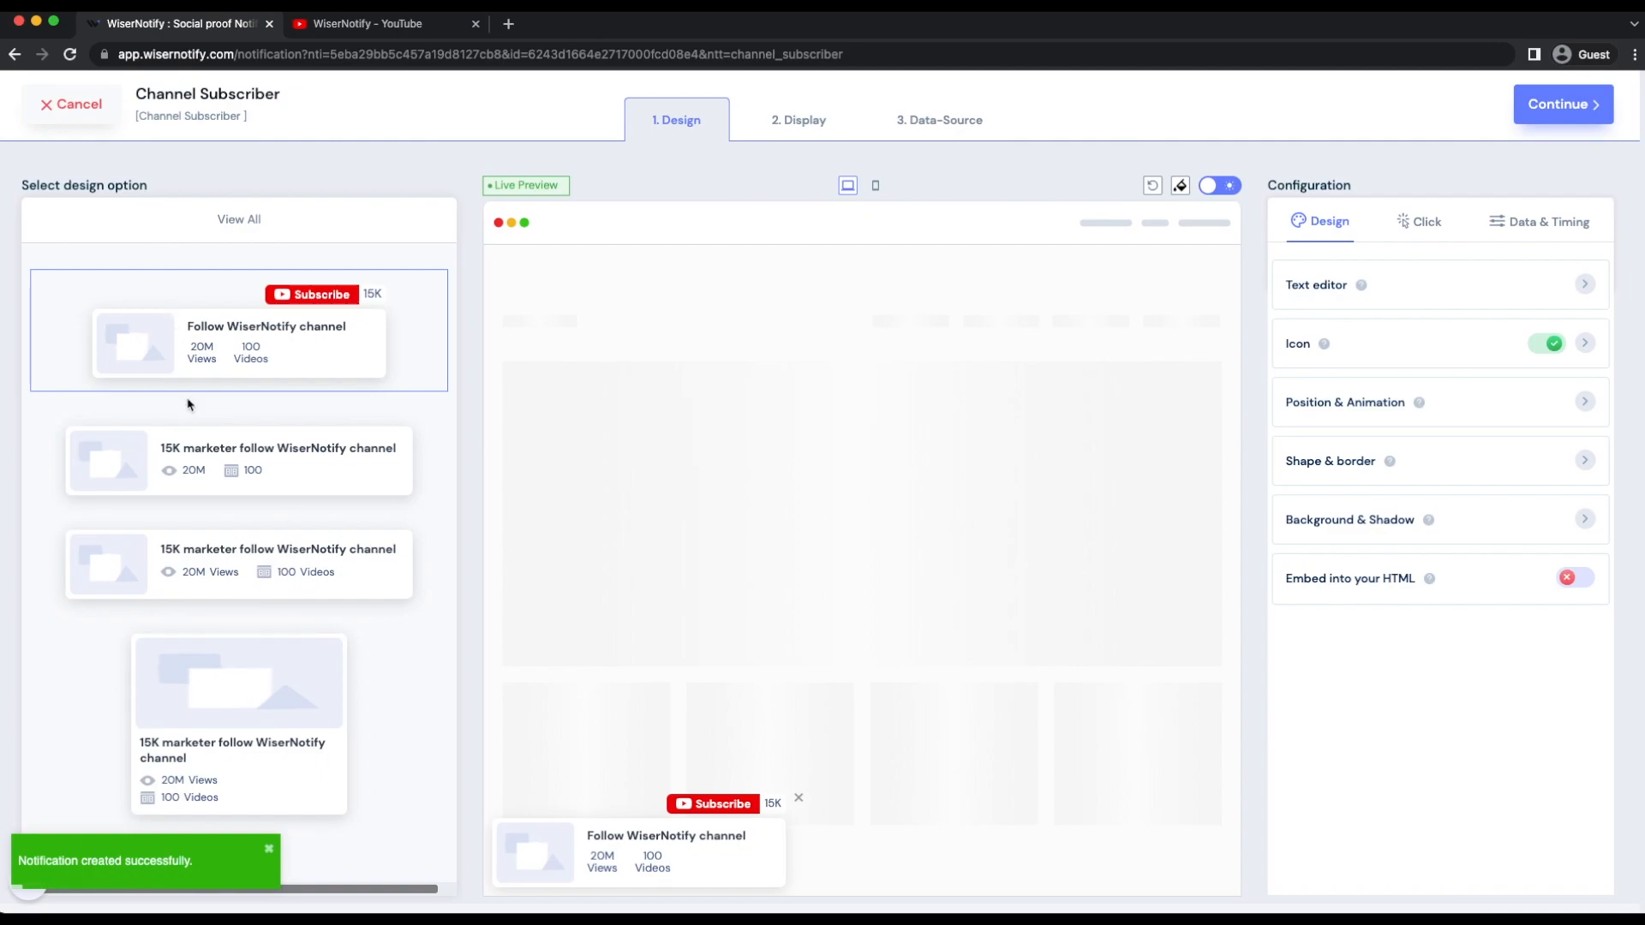
- Look over the design options and preview the notification in the mobile layout, returning to the desktop layout
scroll(190, 404, down, 1)
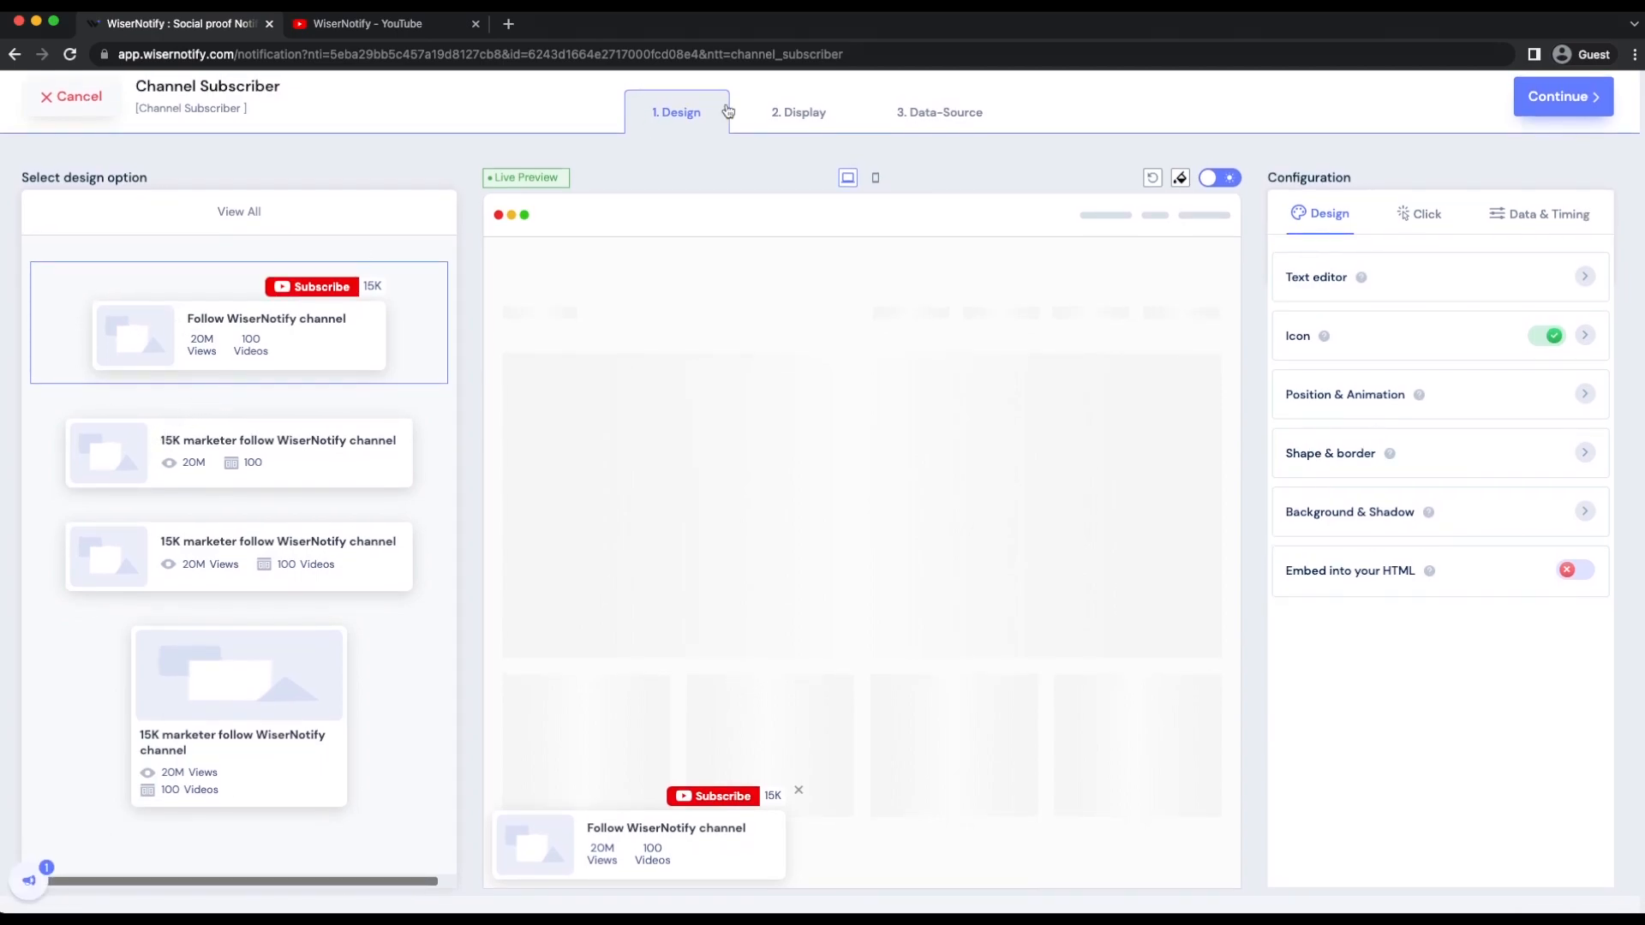
scroll(214, 261, up, 1)
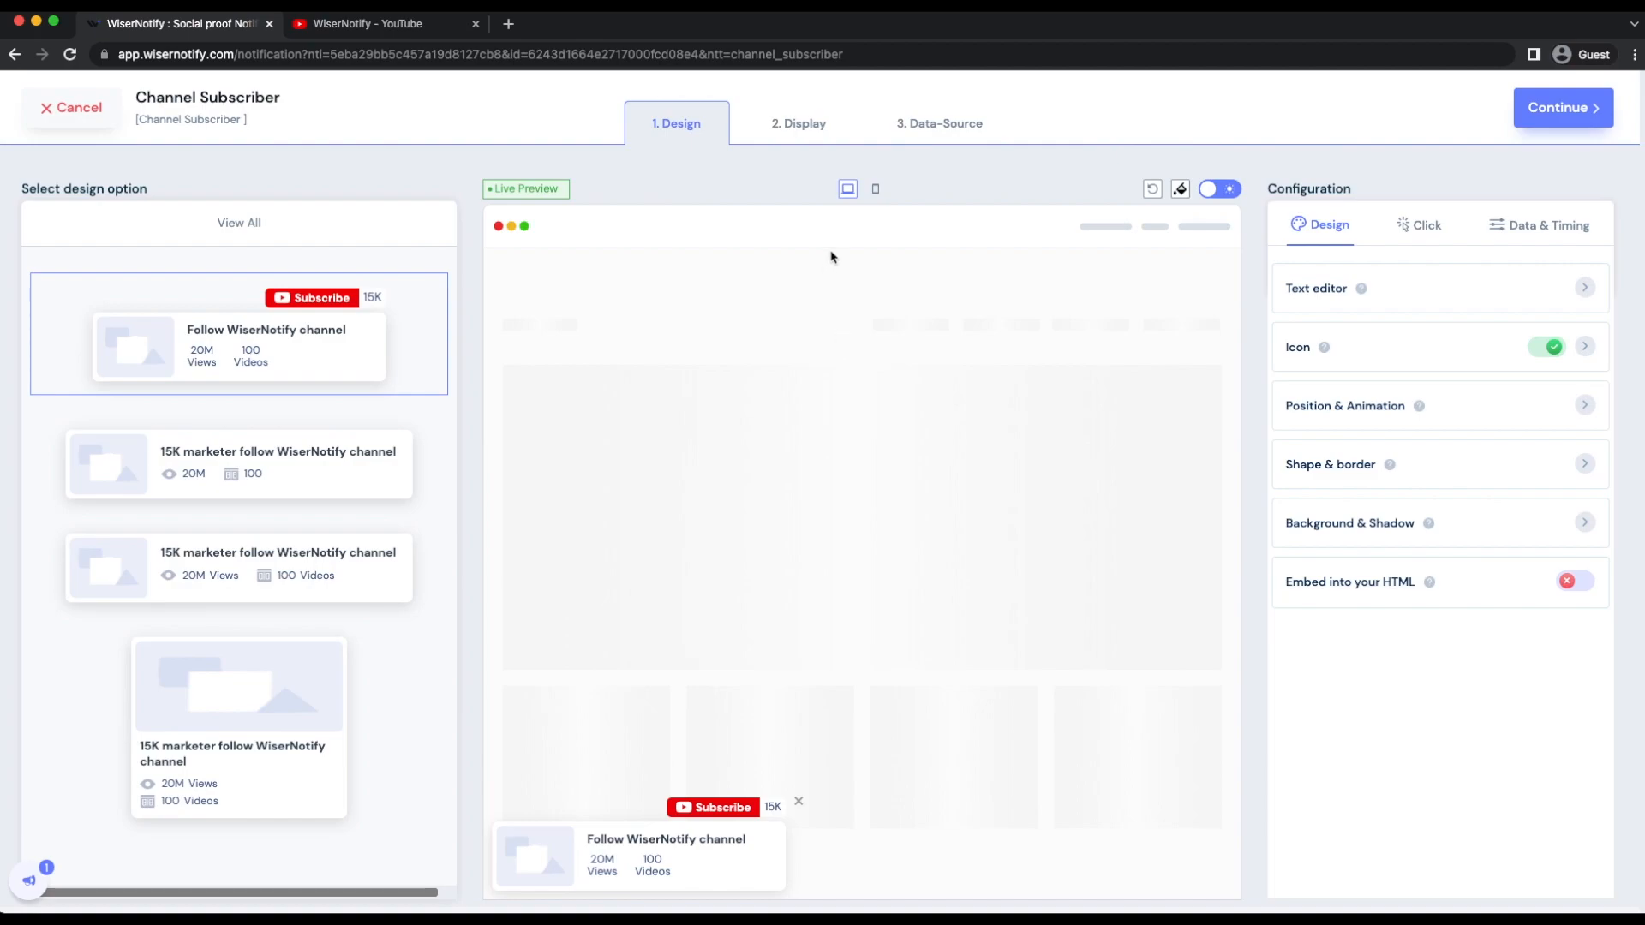
click(875, 188)
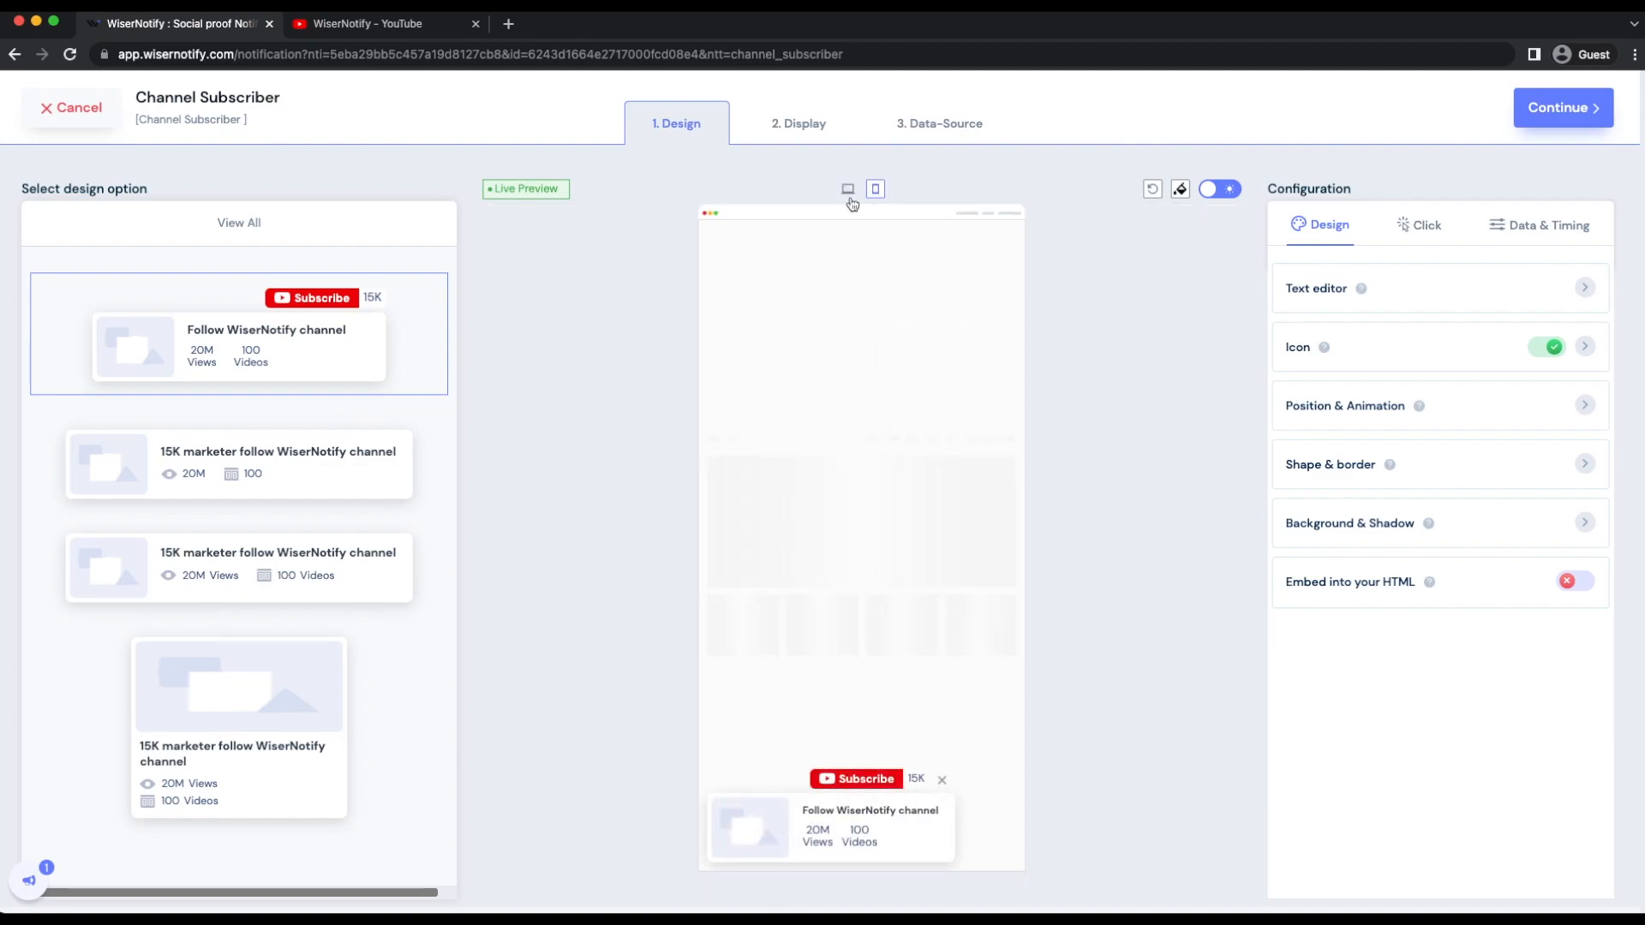
click(848, 189)
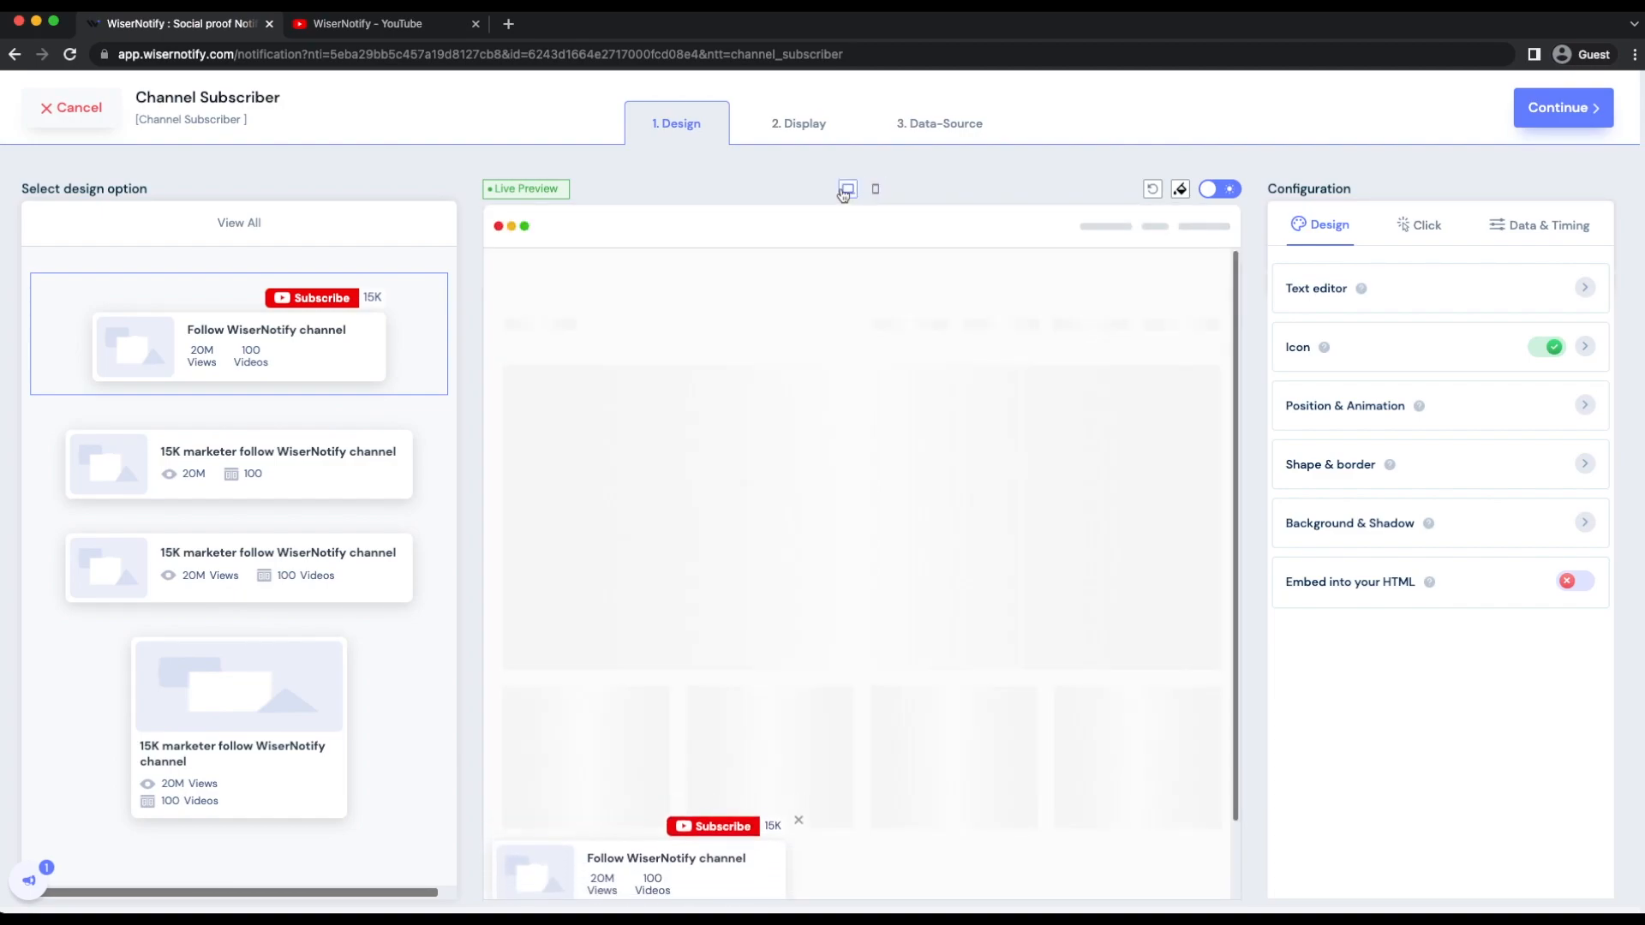
- Try the dark theme on the notification preview and switch back to the light theme
click(1220, 190)
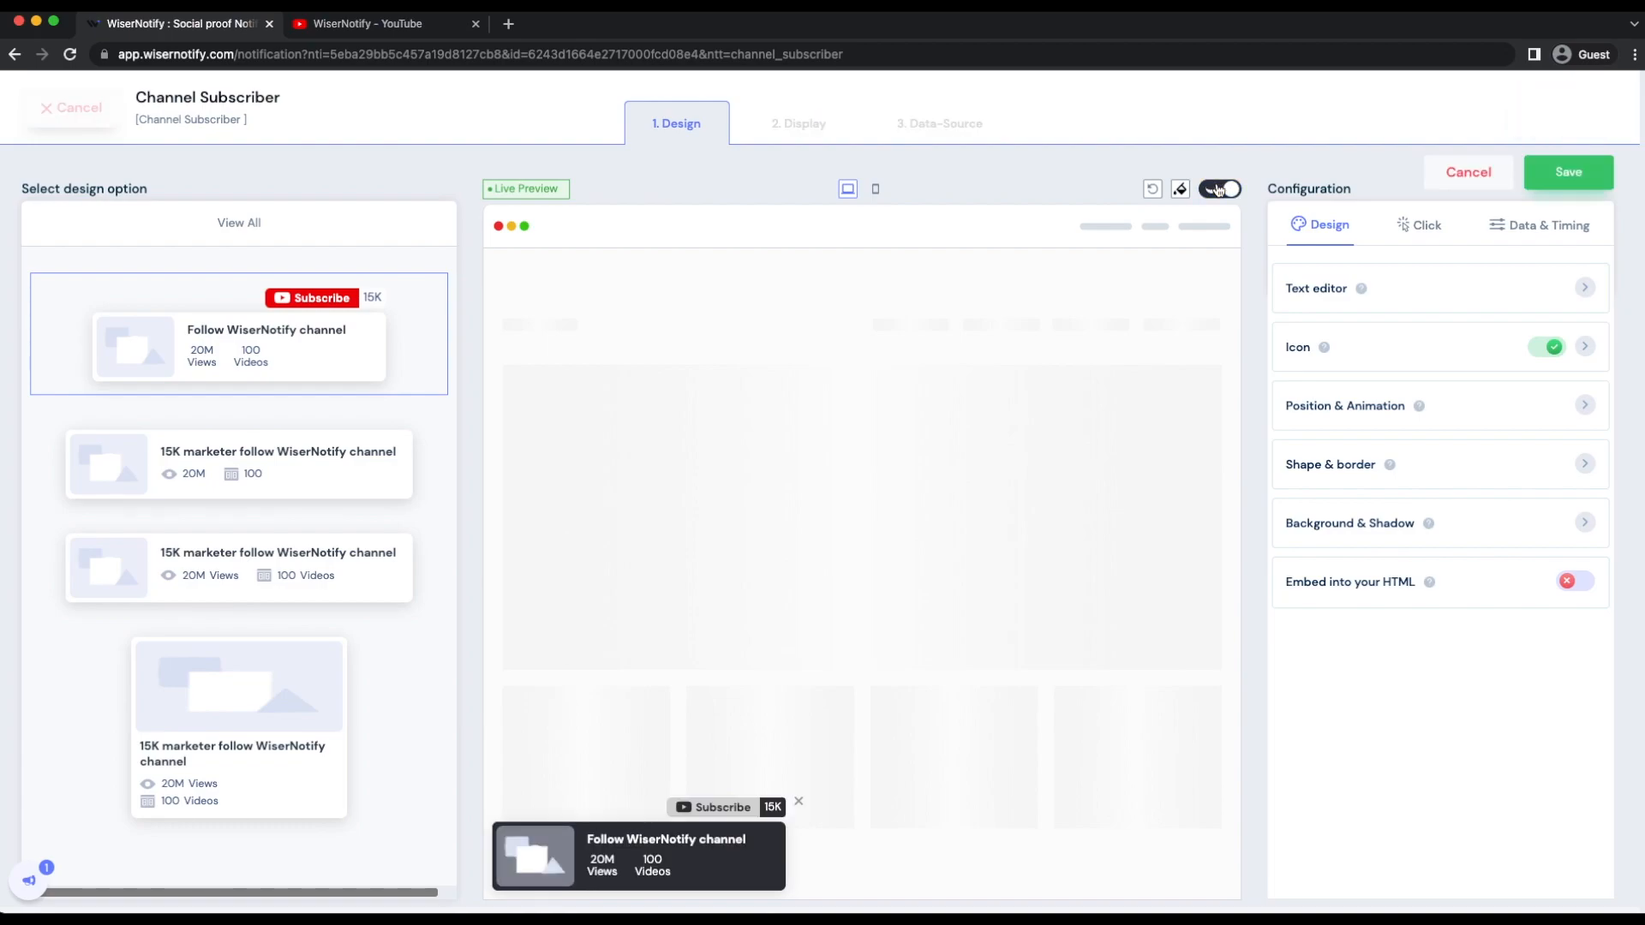
click(1221, 190)
click(1220, 189)
click(1220, 189)
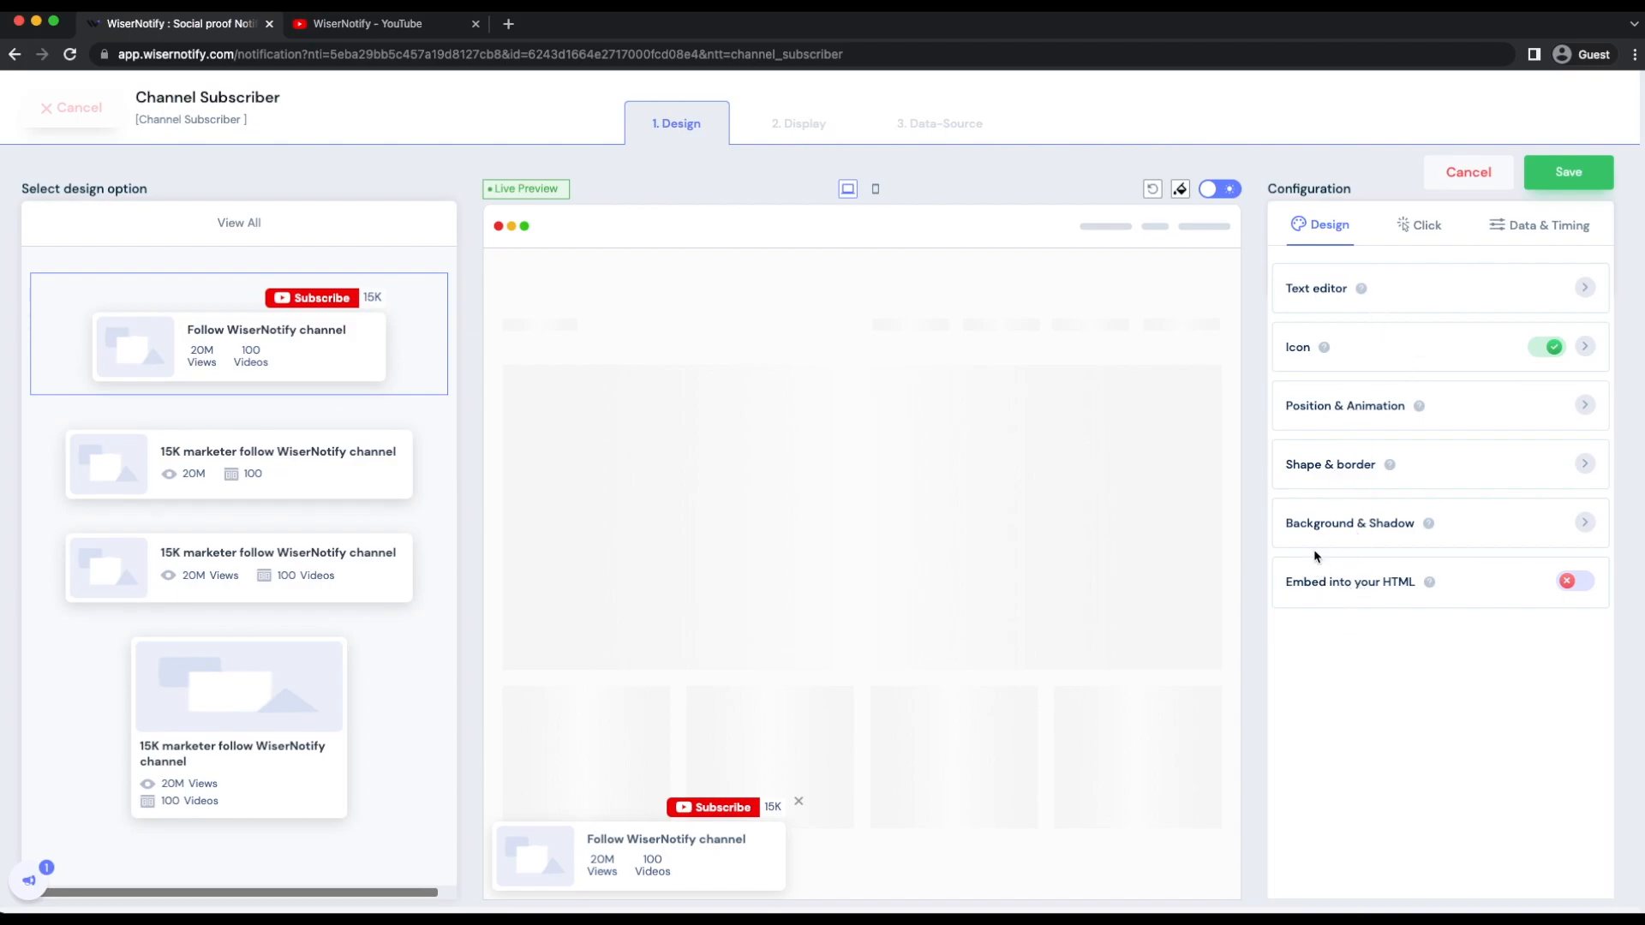
- Try hiding the subscriber count in the notification's text settings and display it again
click(1317, 291)
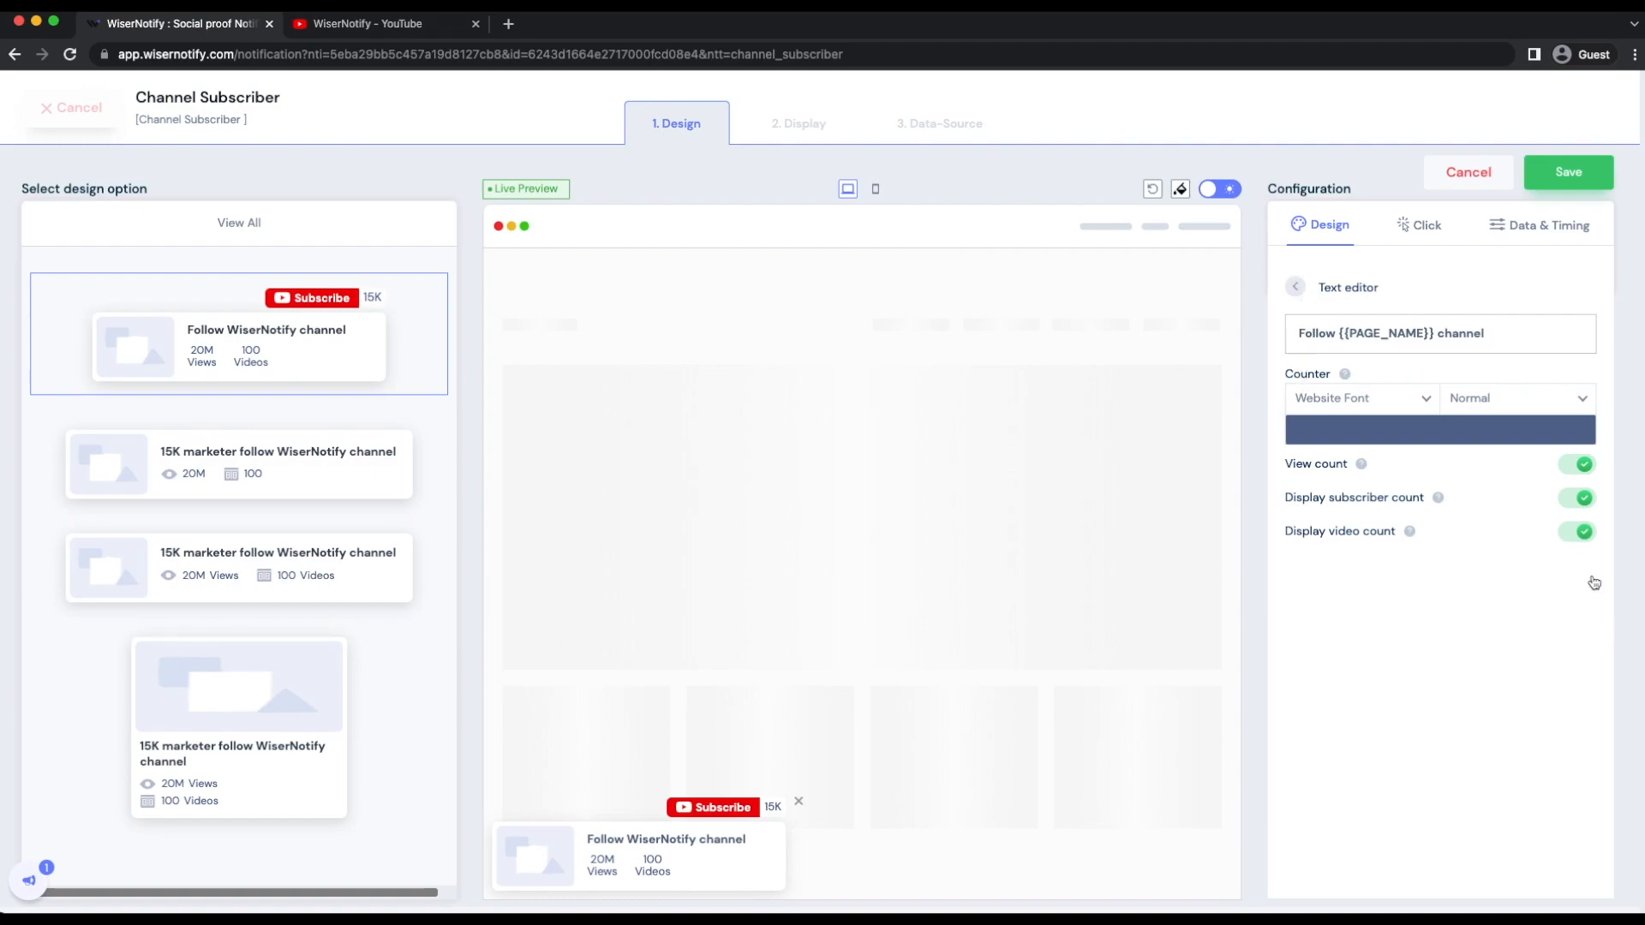
click(1575, 498)
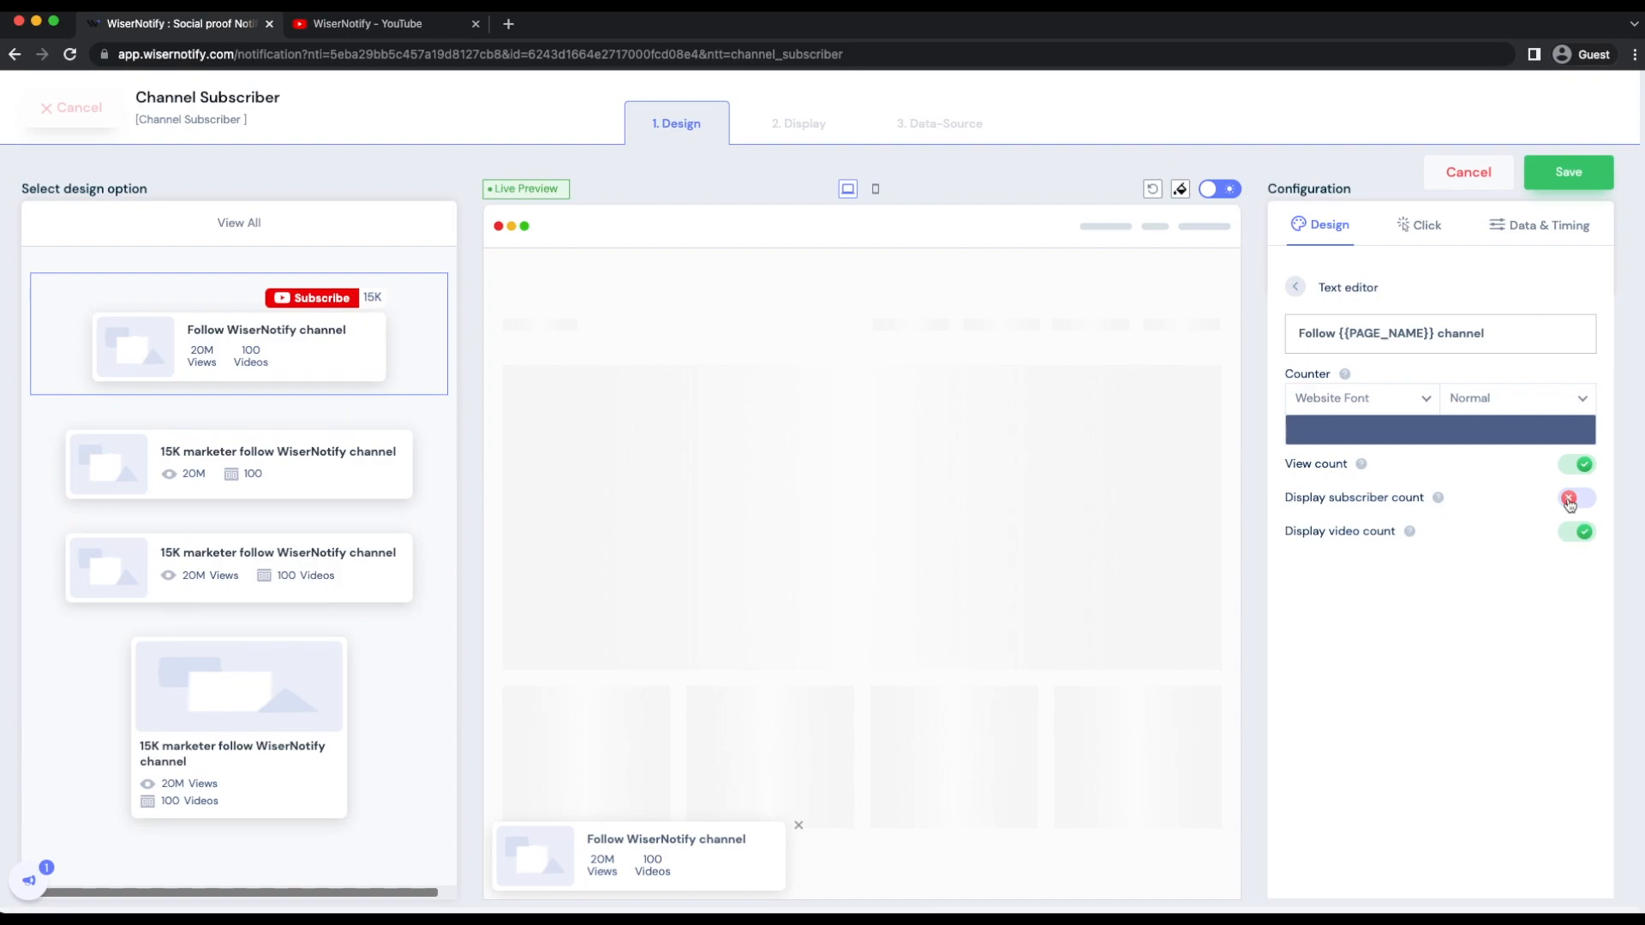
click(1584, 501)
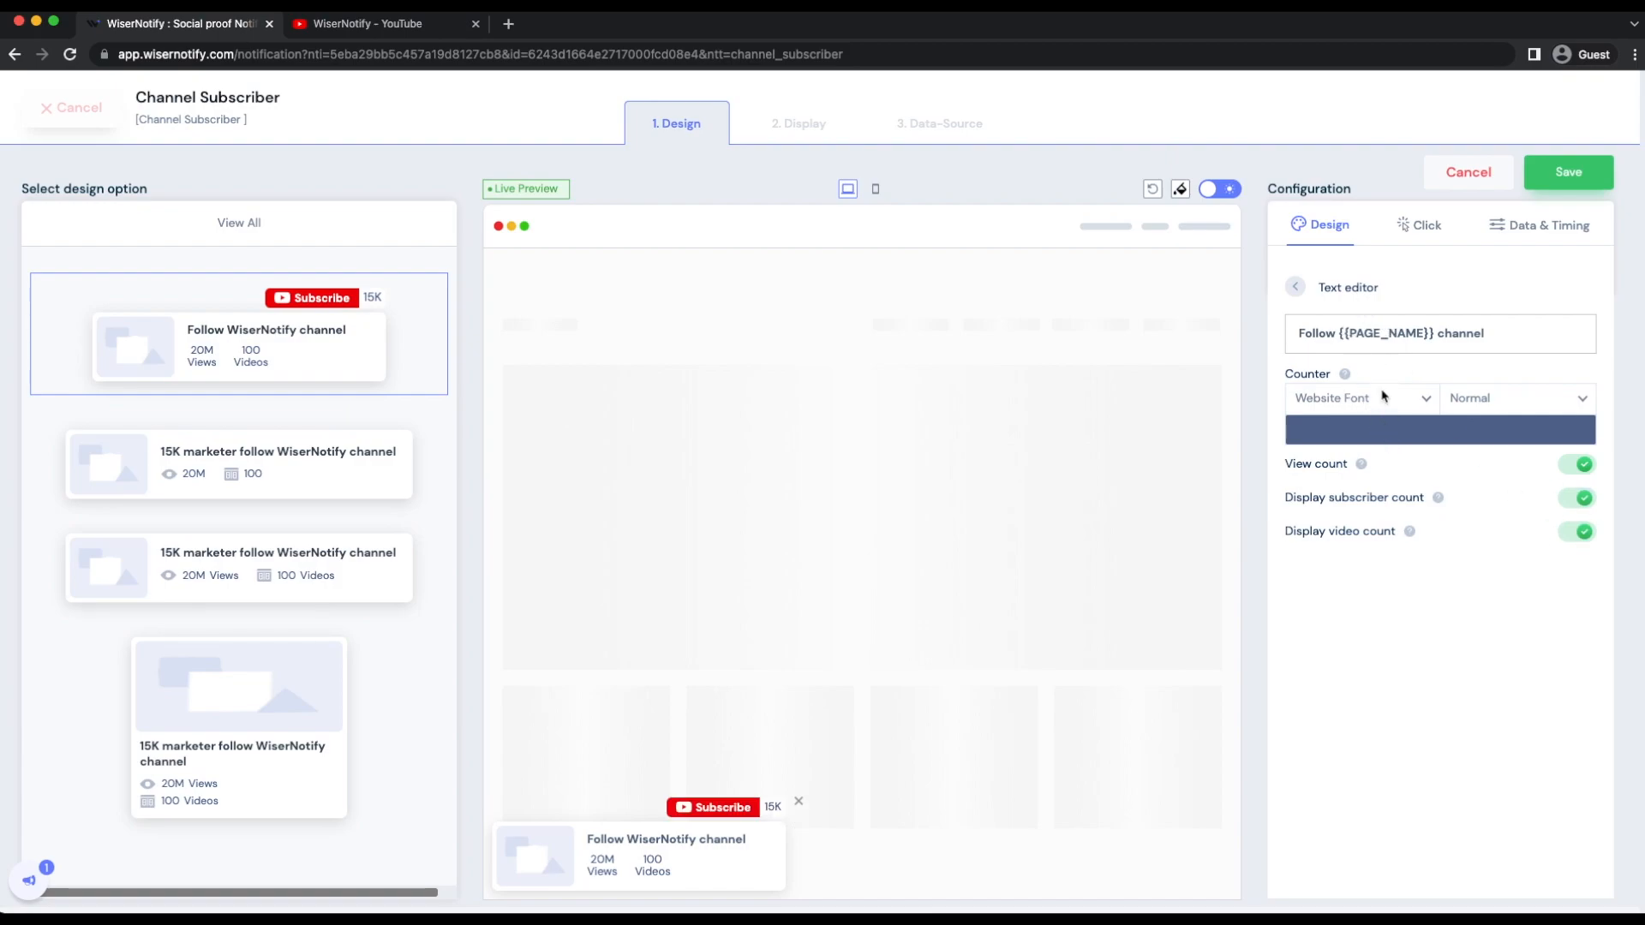
click(1296, 287)
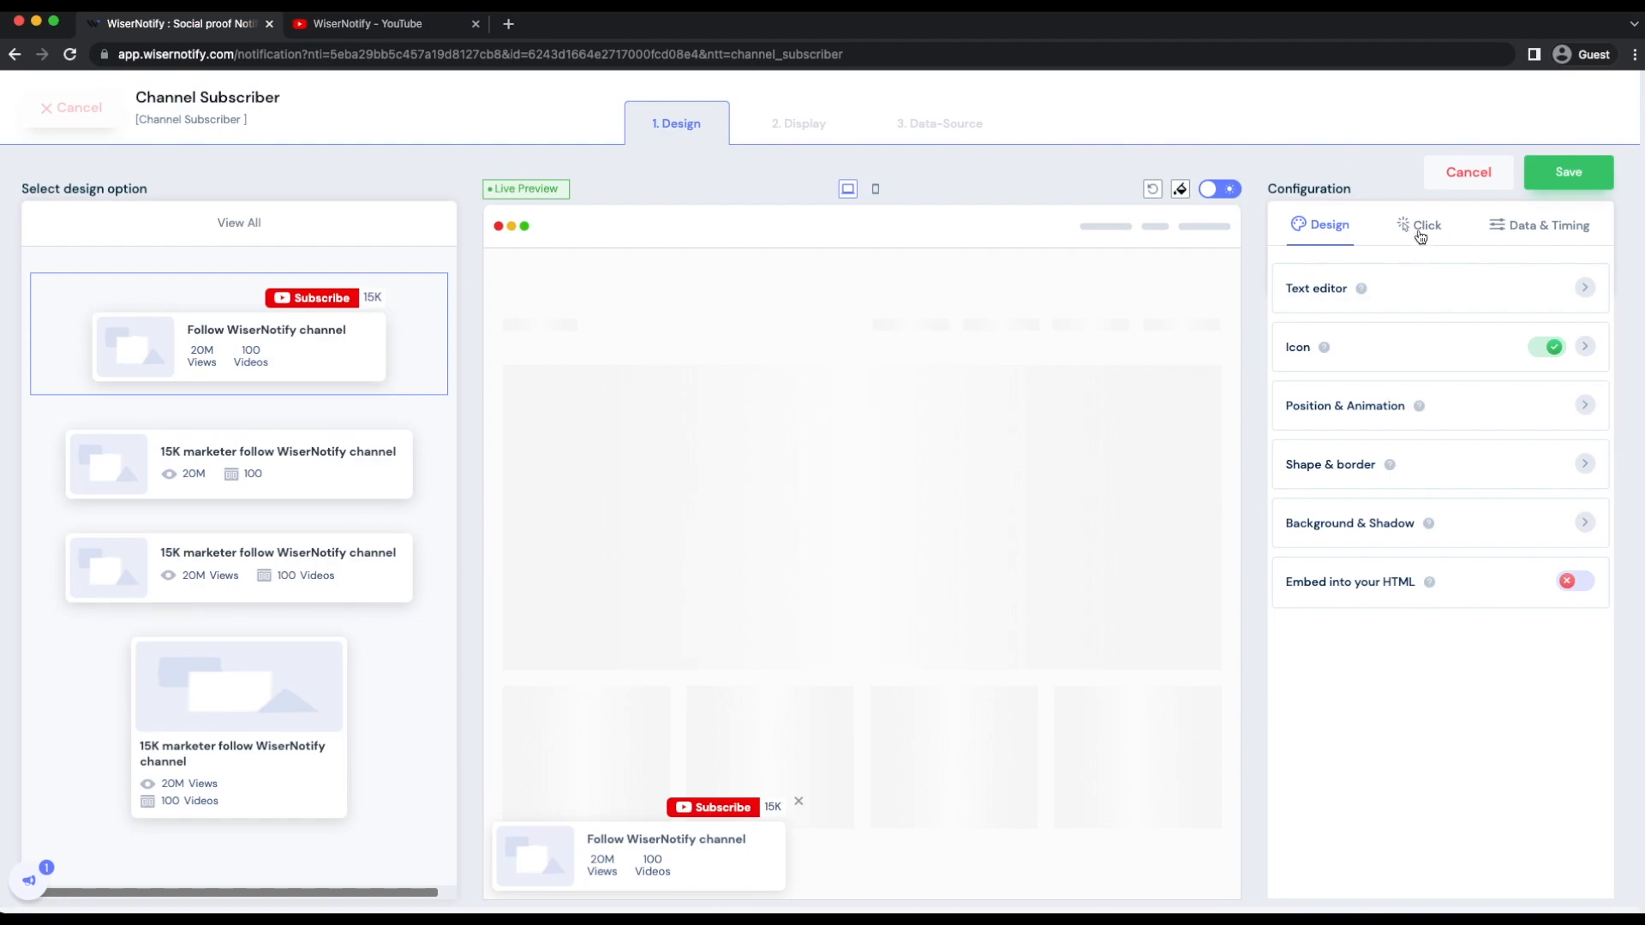
- Review the click settings for the notification's CTA label and link
click(1419, 233)
click(1404, 322)
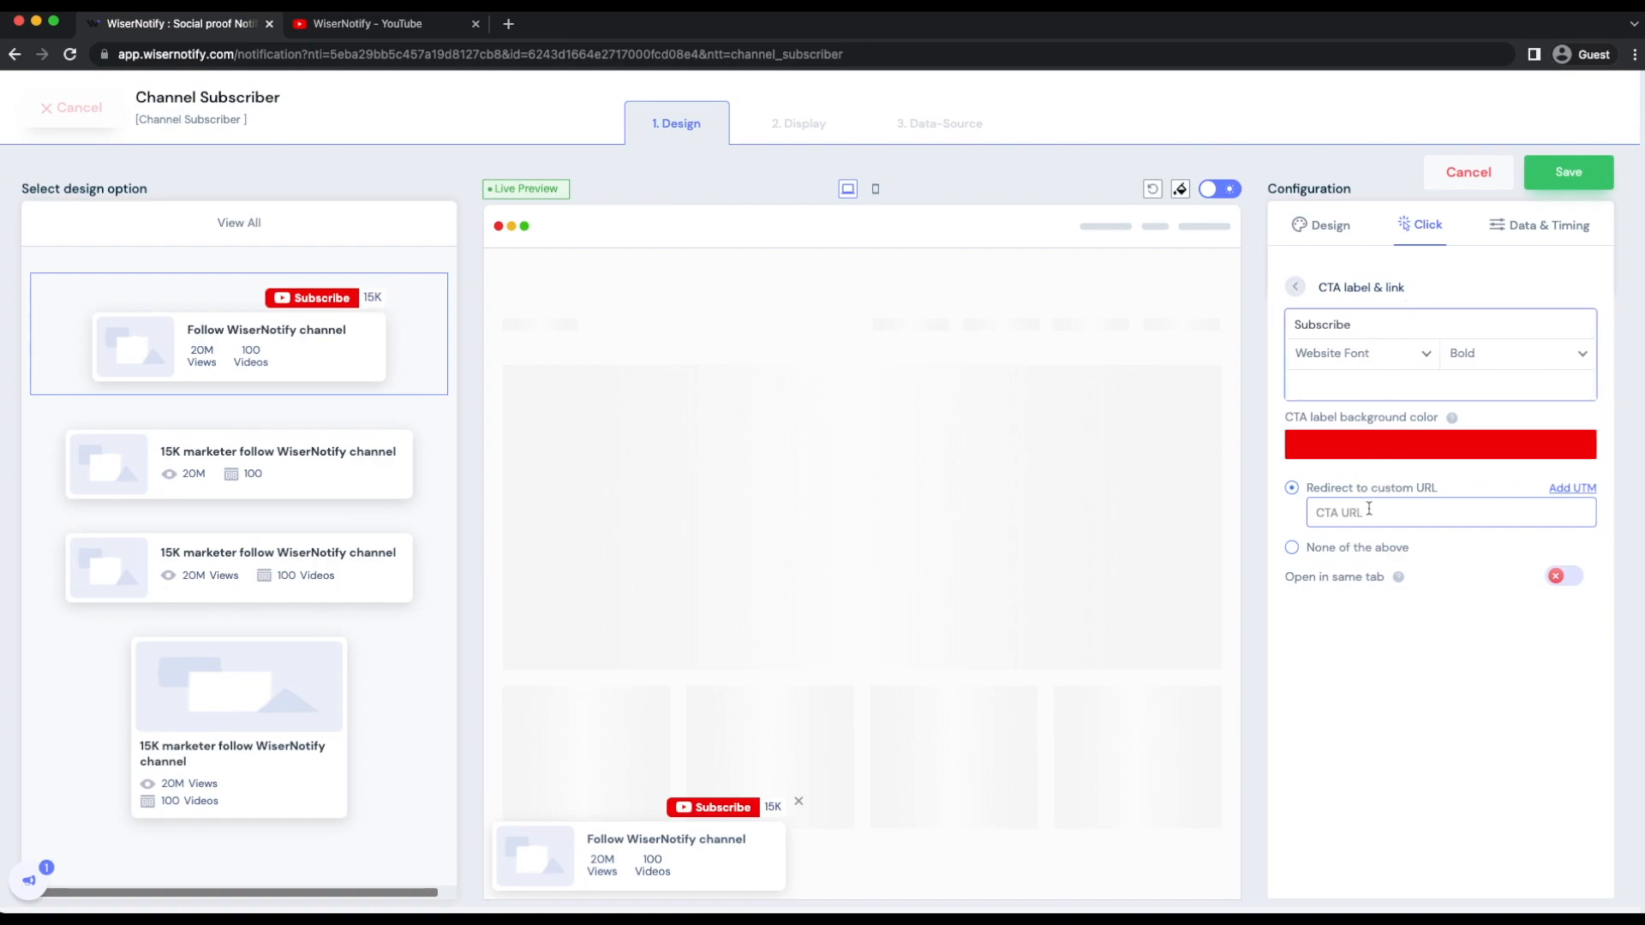
click(1296, 288)
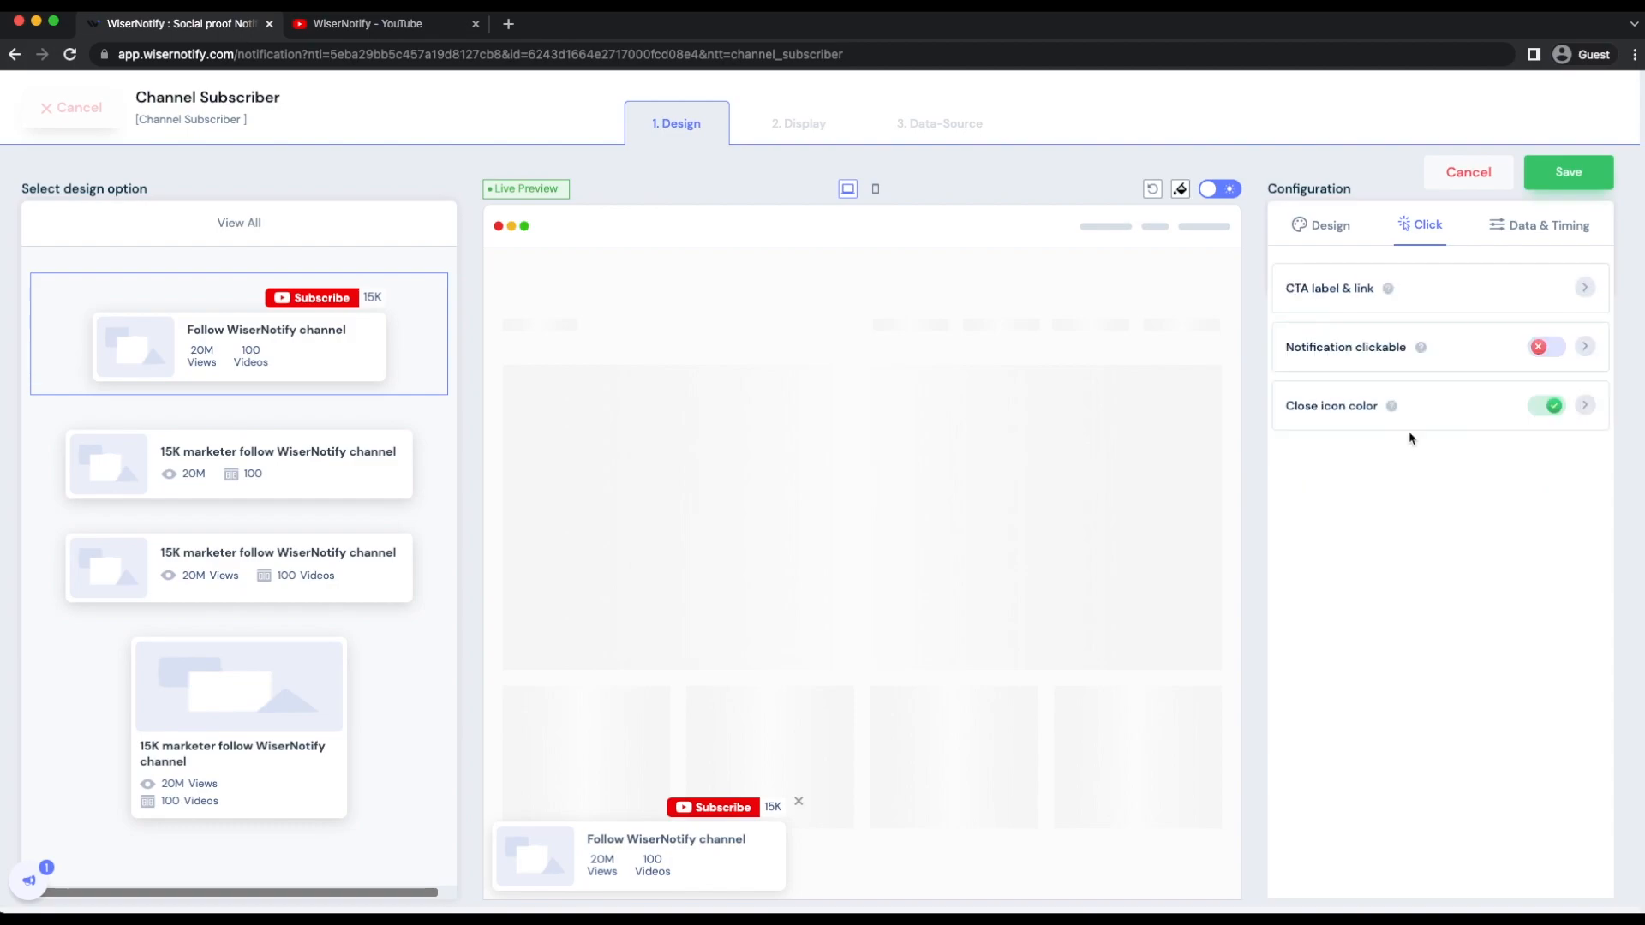
- Examine the notification's data and timing options, covering skip seen data, time duration and the timing rules
click(1524, 227)
click(1515, 300)
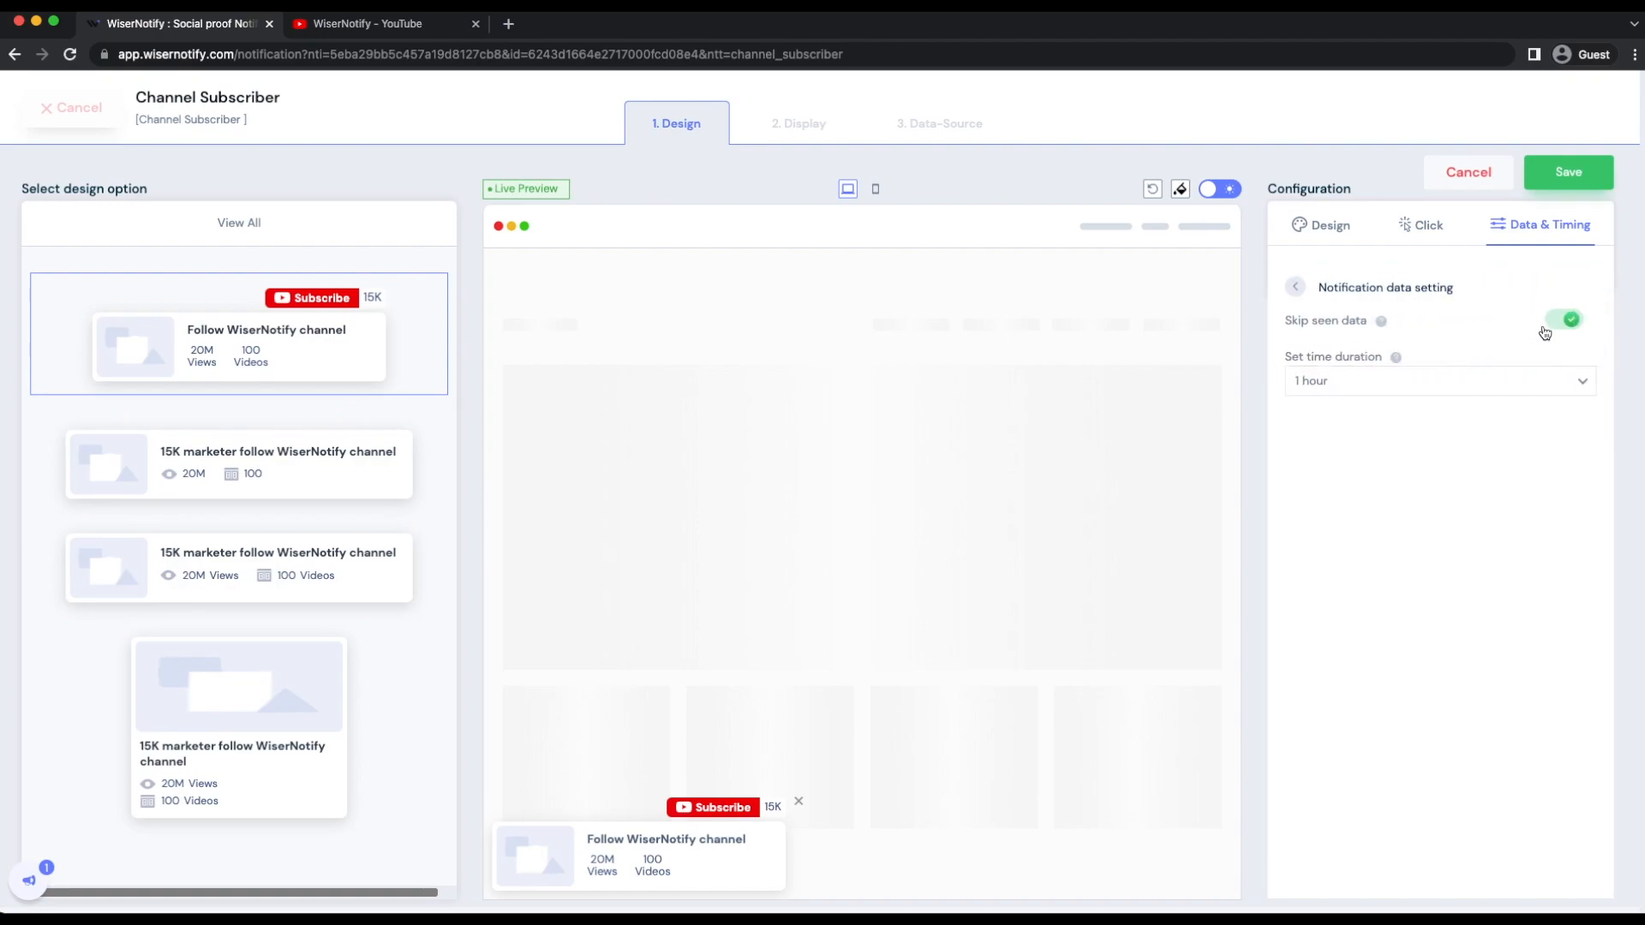
click(1555, 325)
click(1555, 326)
click(1444, 382)
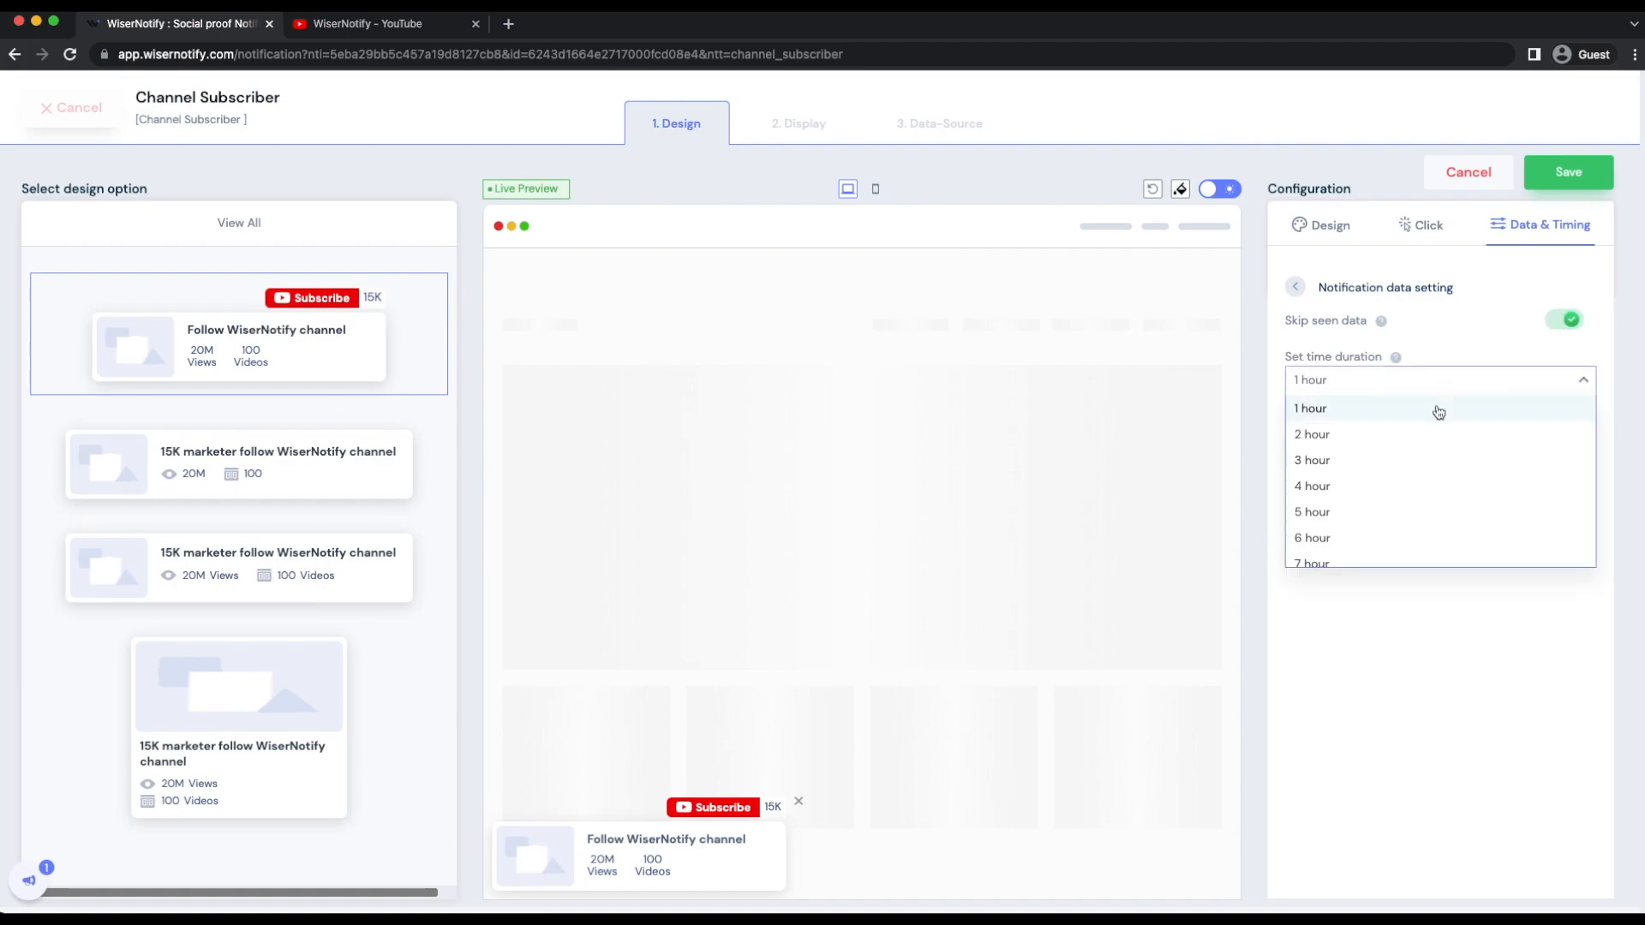
click(1454, 349)
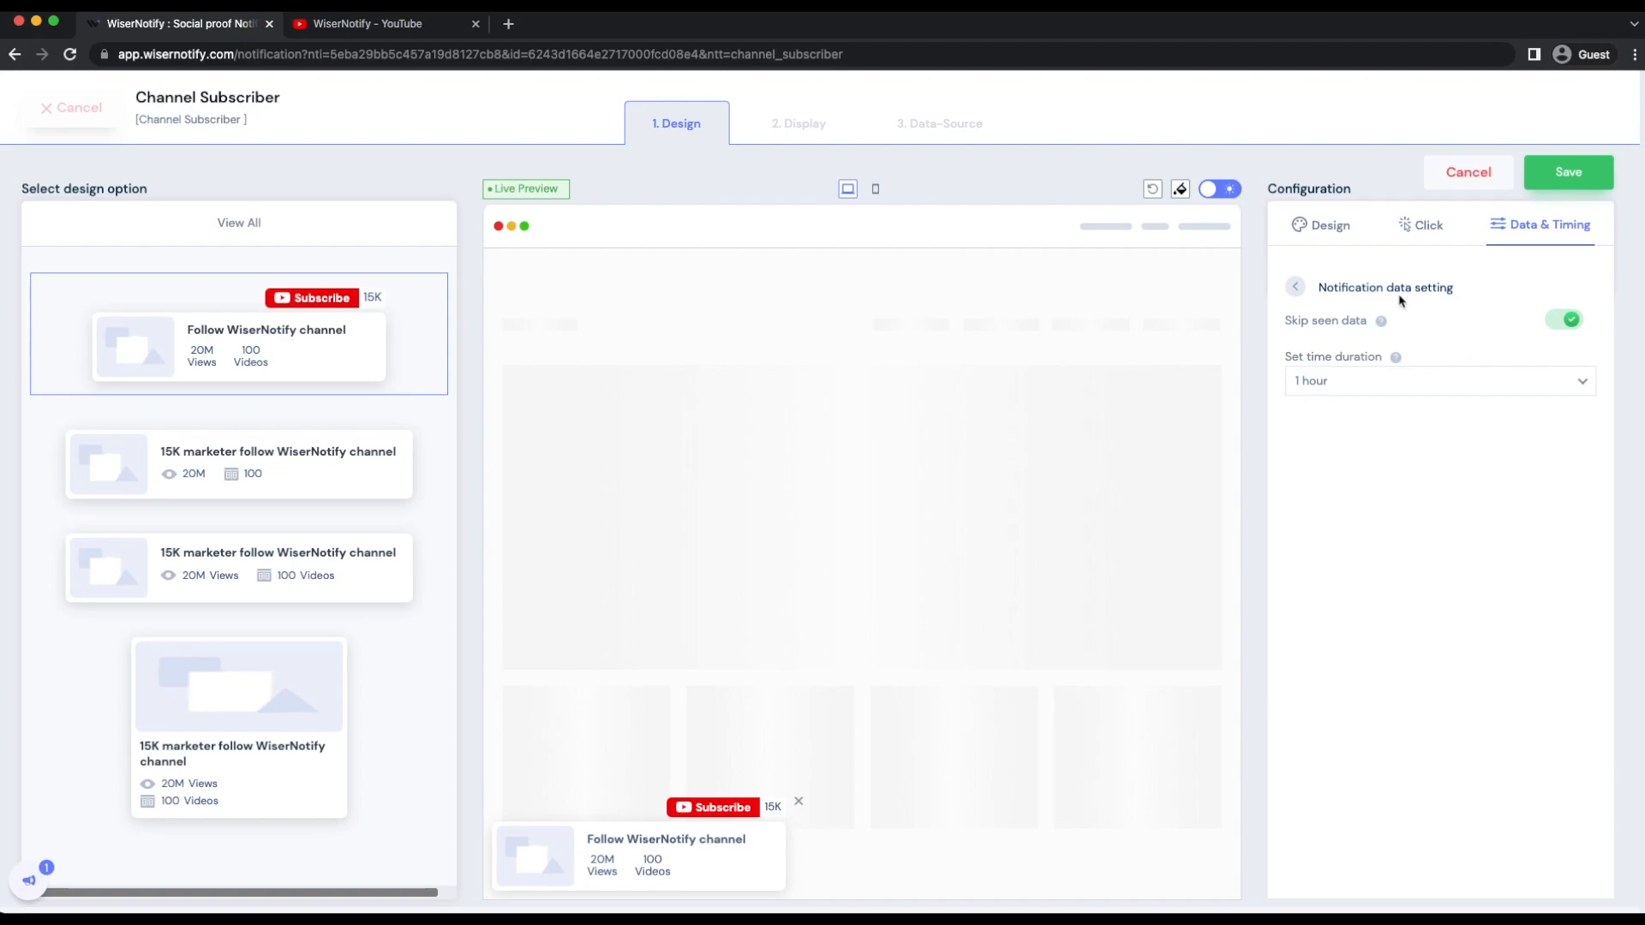
click(1299, 287)
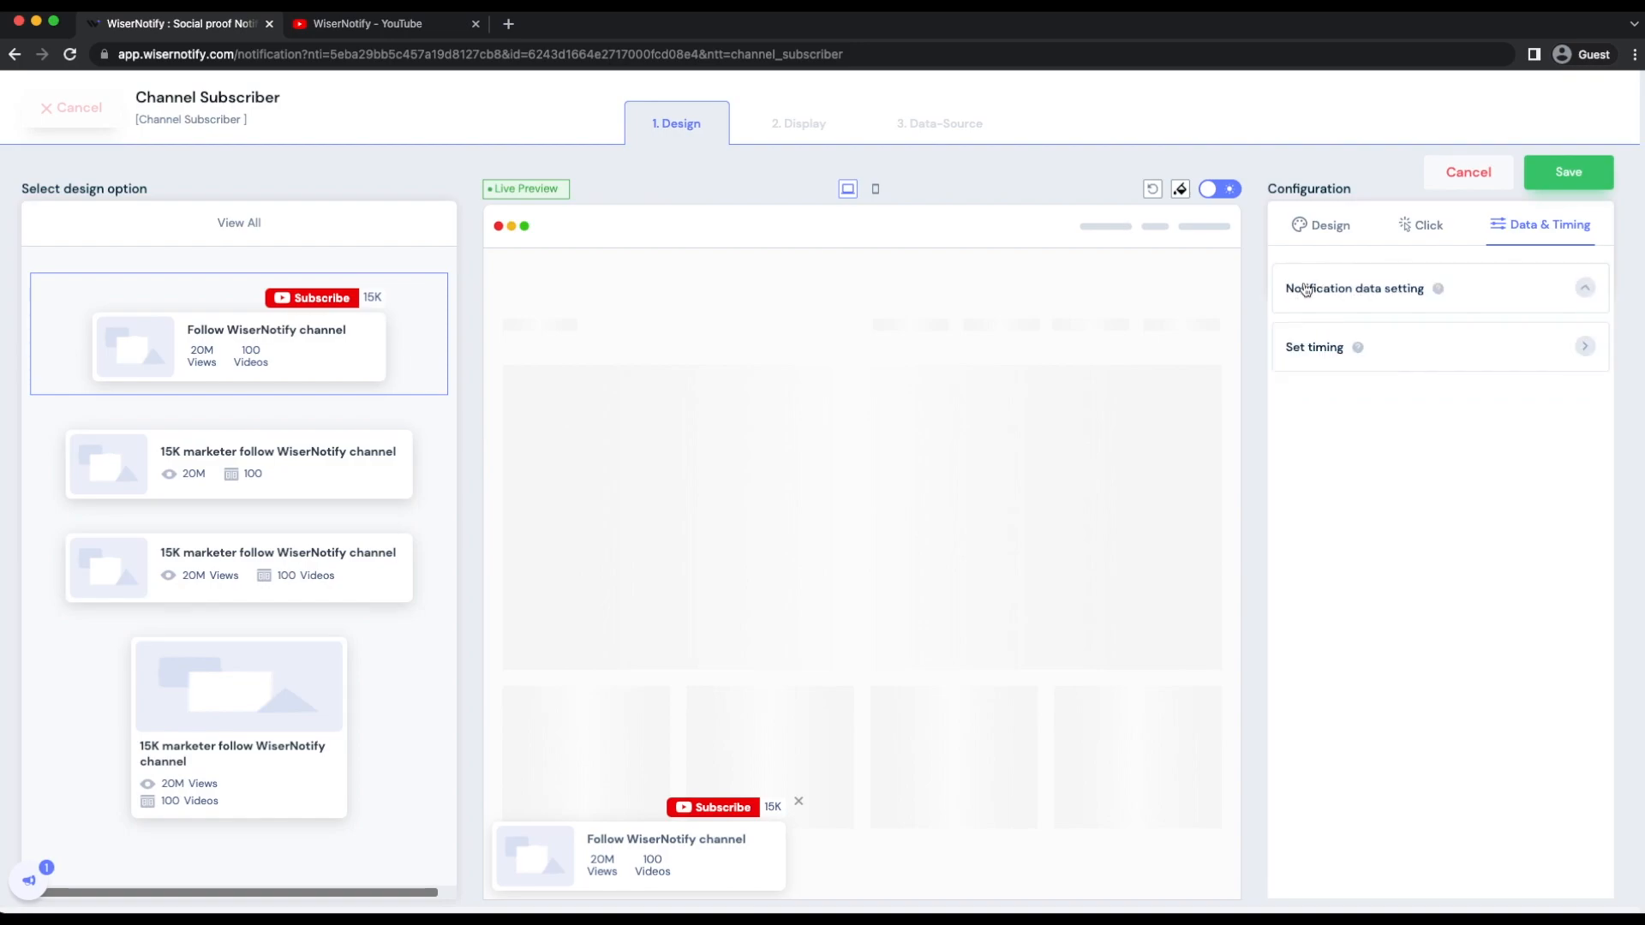
click(1402, 344)
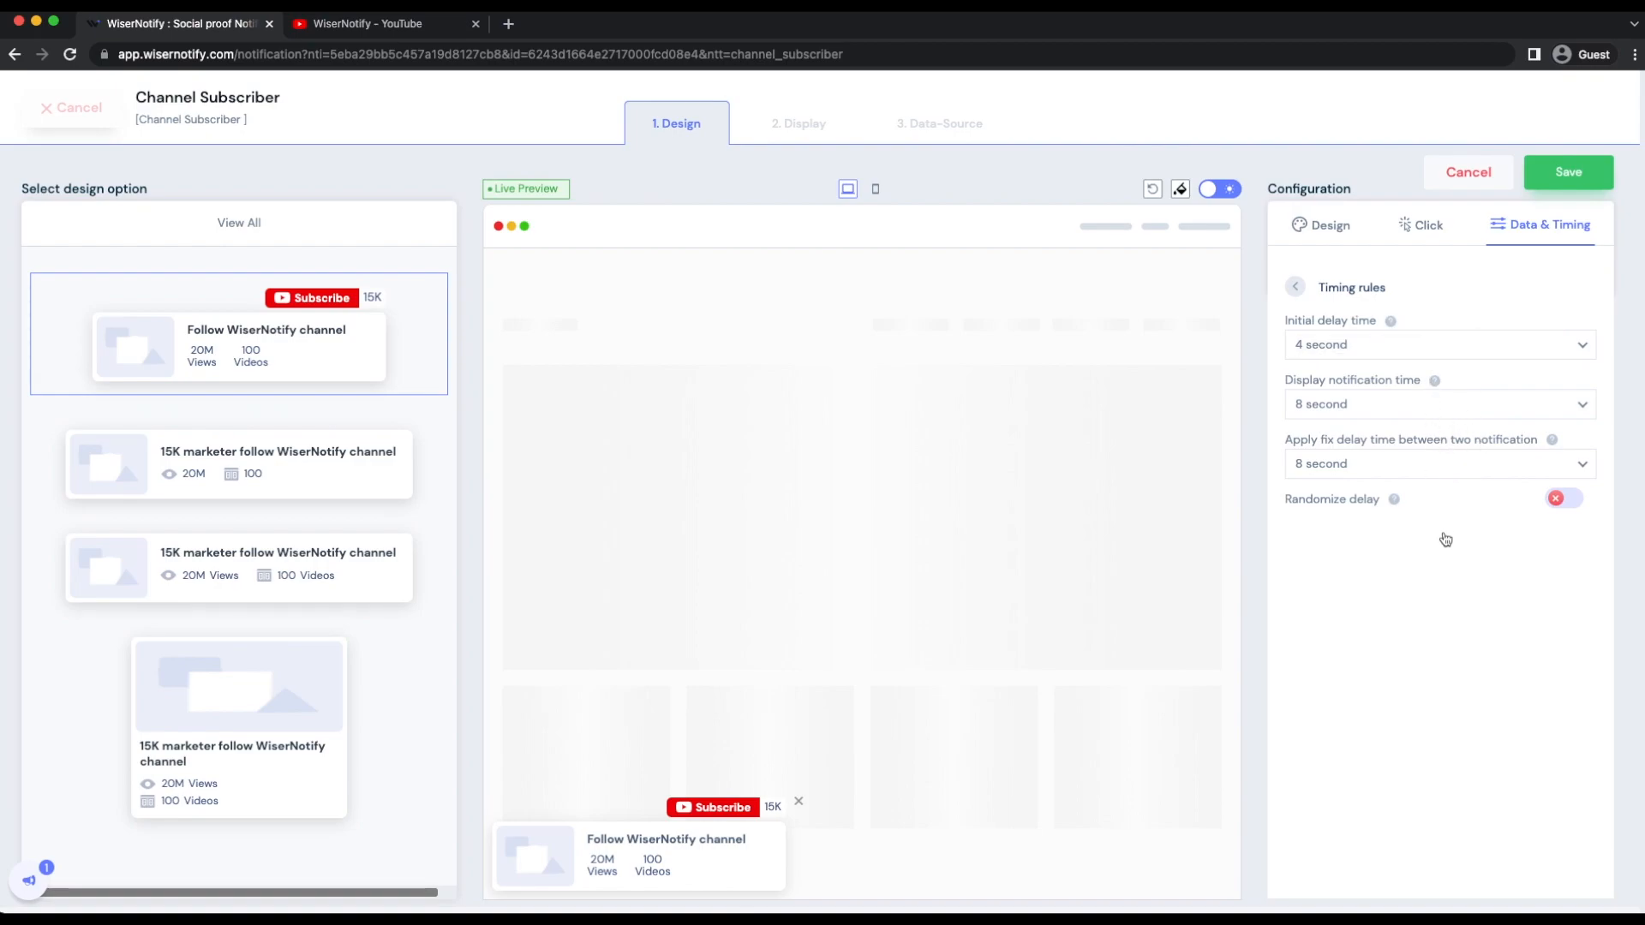
click(1296, 288)
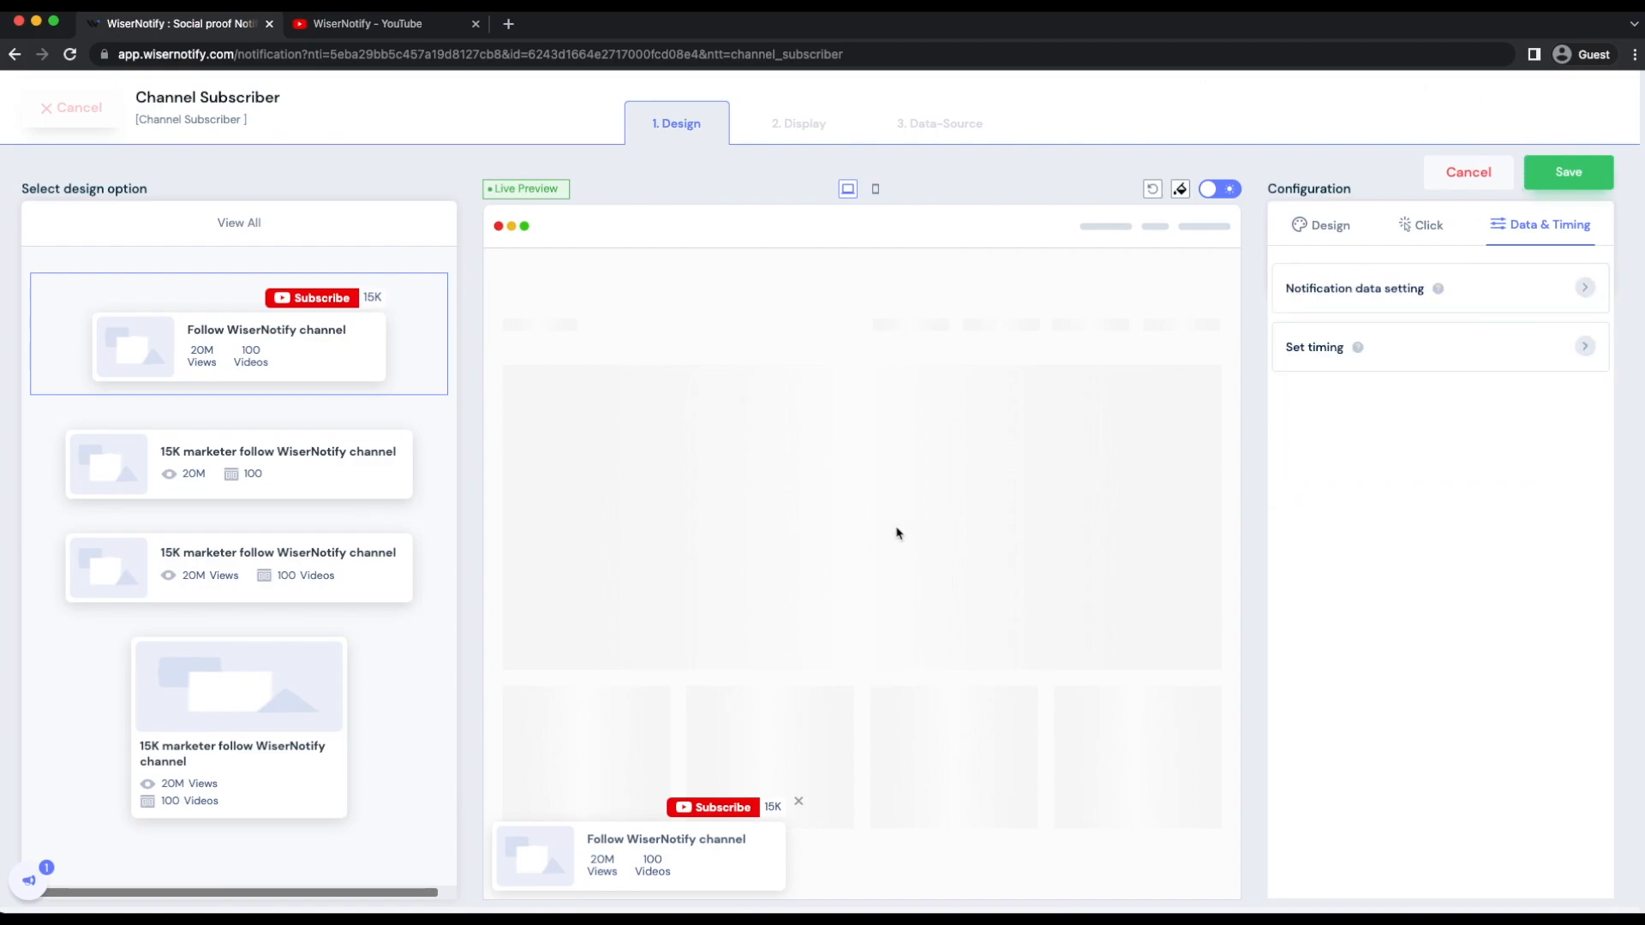
- Save the design configuration and set the notification to display on pages when the URL condition matches
click(1547, 190)
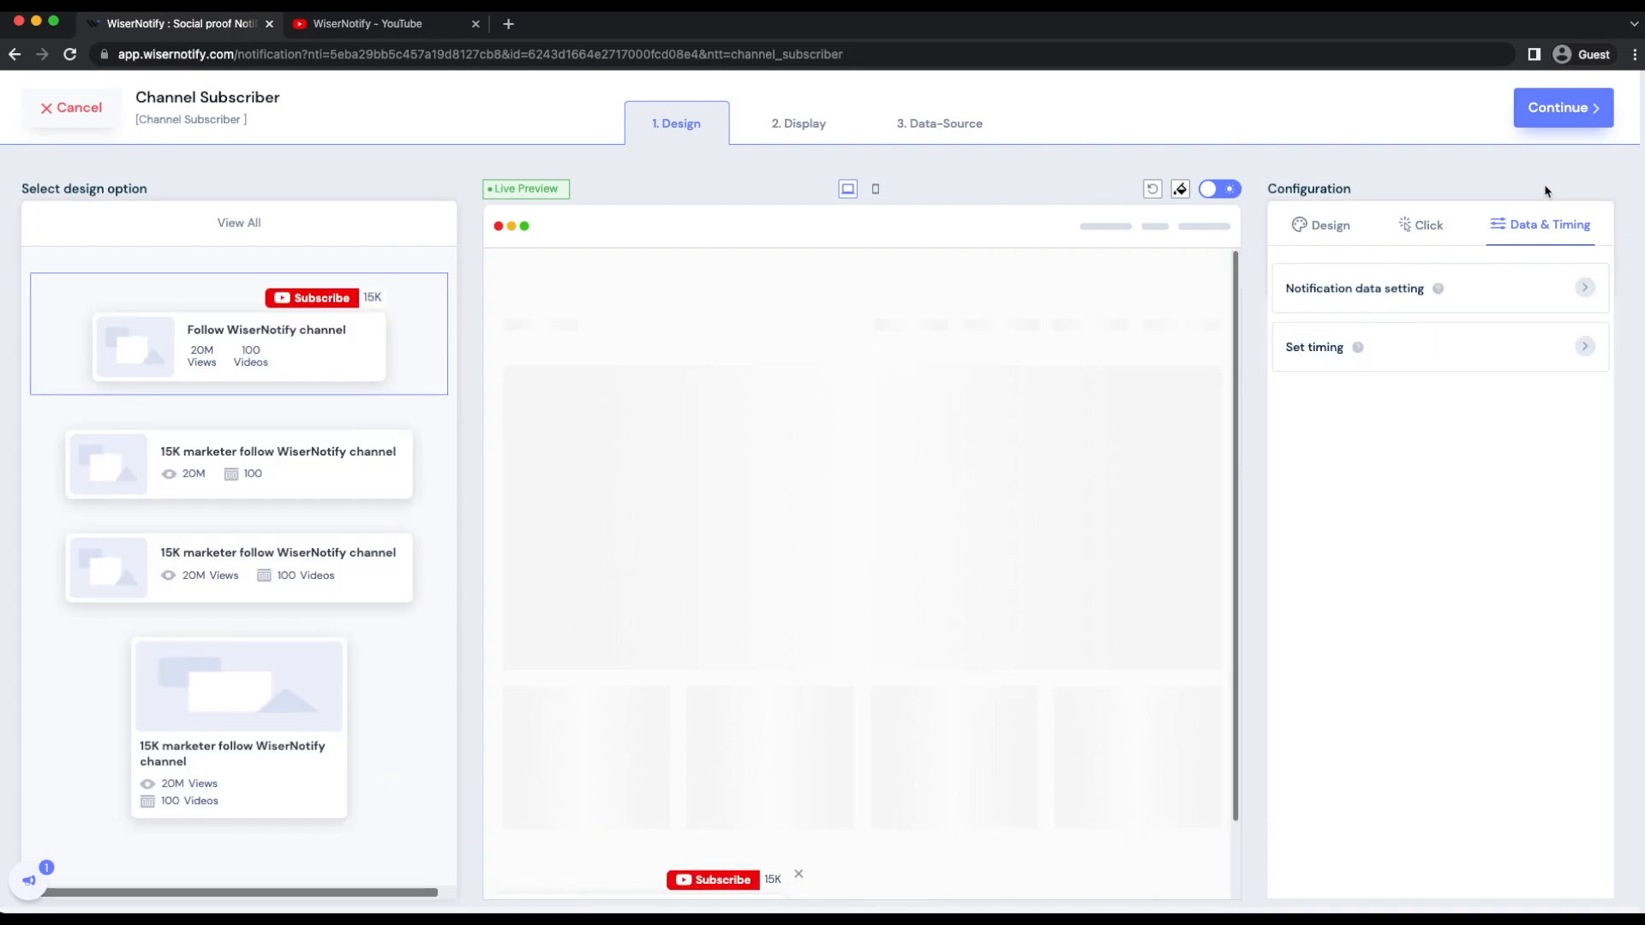
click(1558, 112)
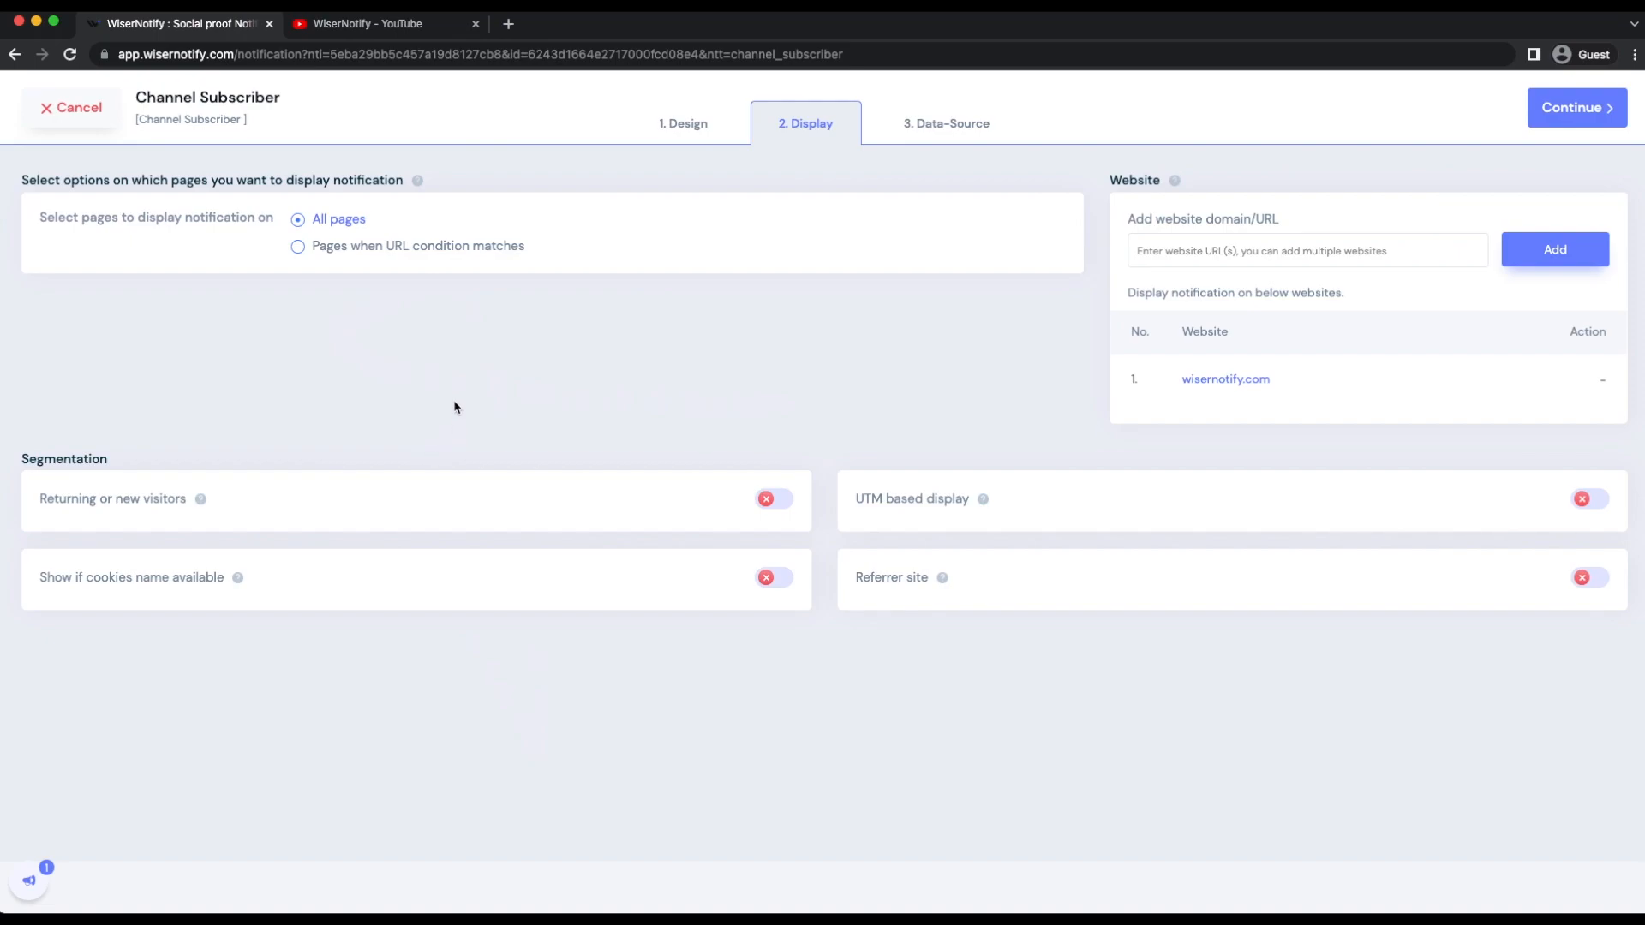
click(420, 249)
click(203, 358)
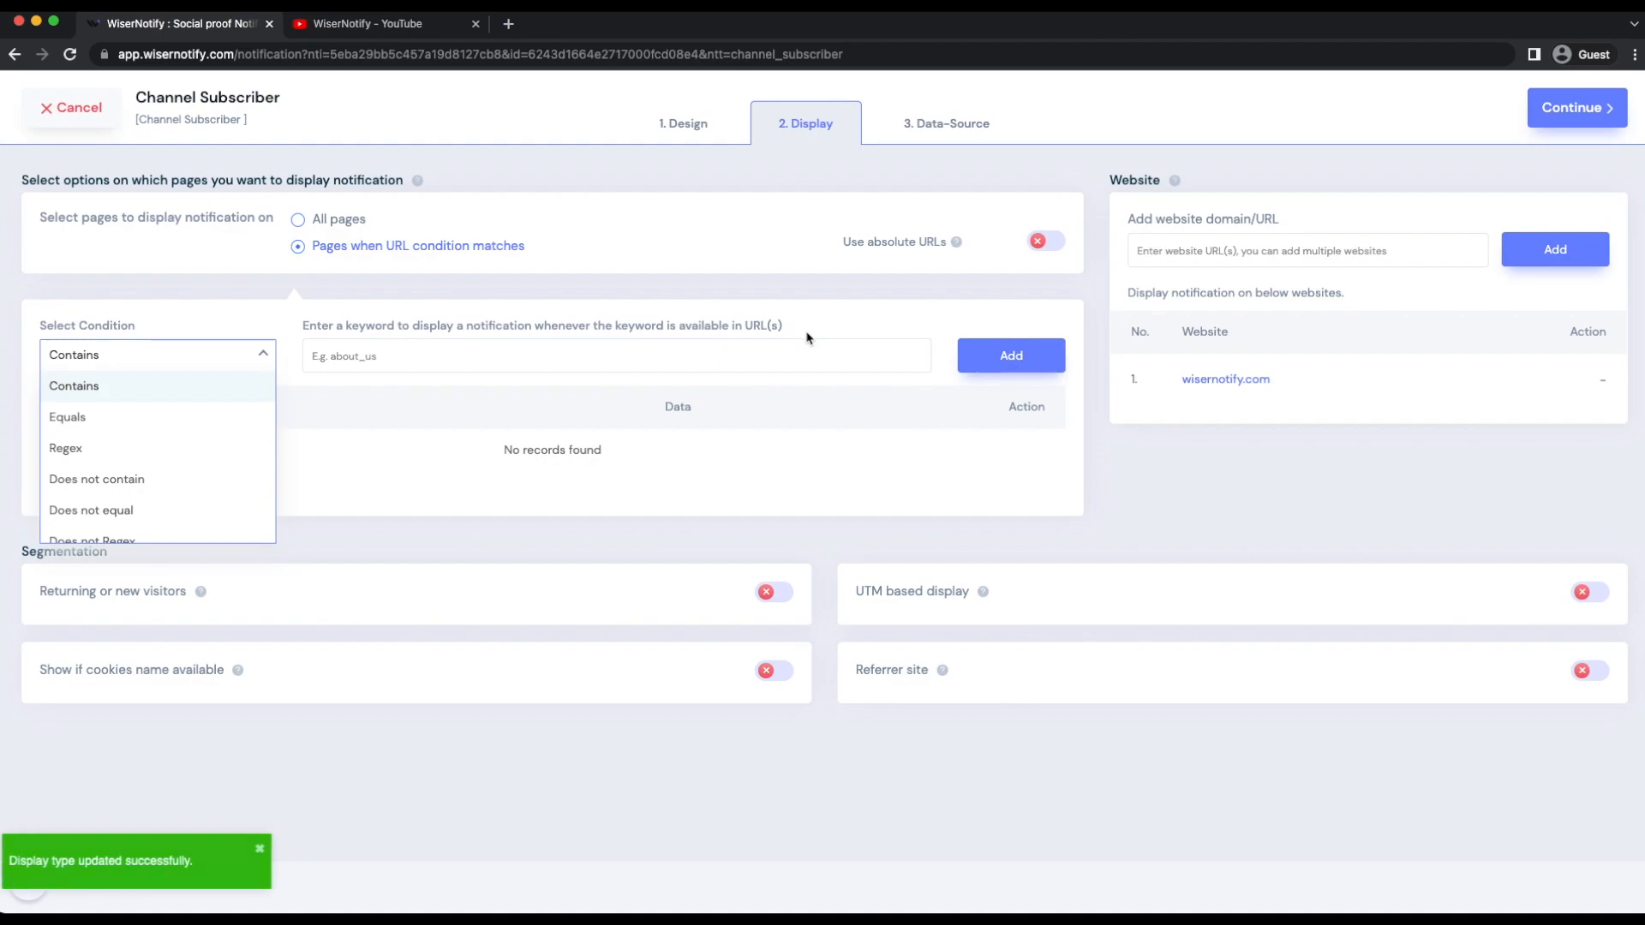
click(1265, 221)
click(1247, 251)
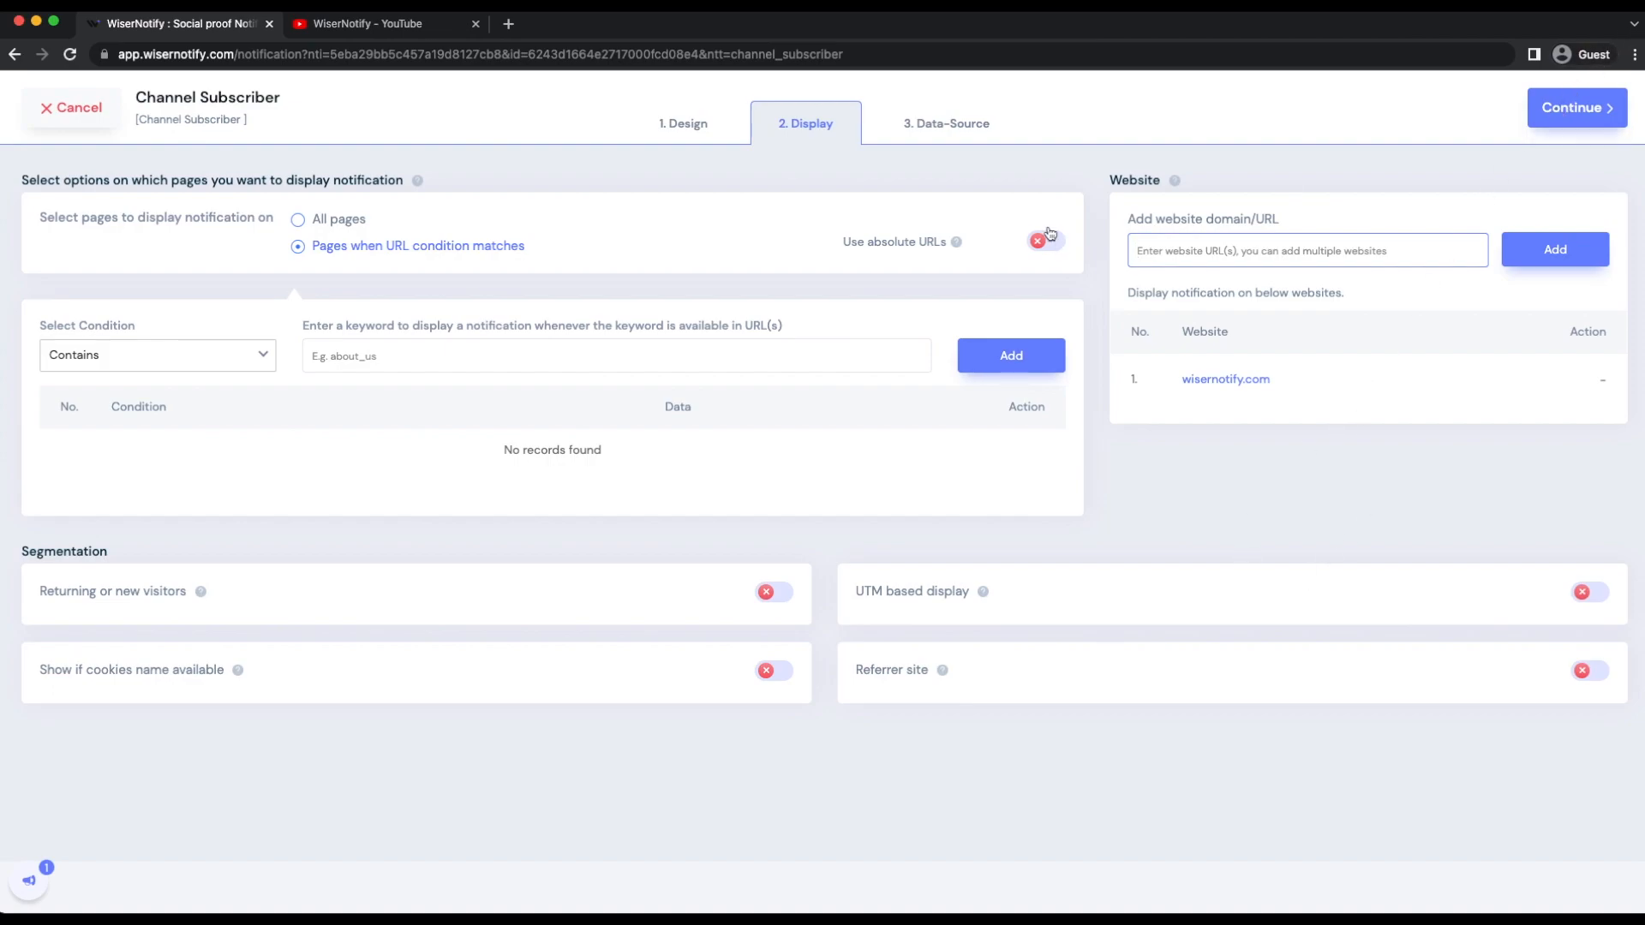
- Start adding a YouTube Channel integration as the notification's data source
click(982, 121)
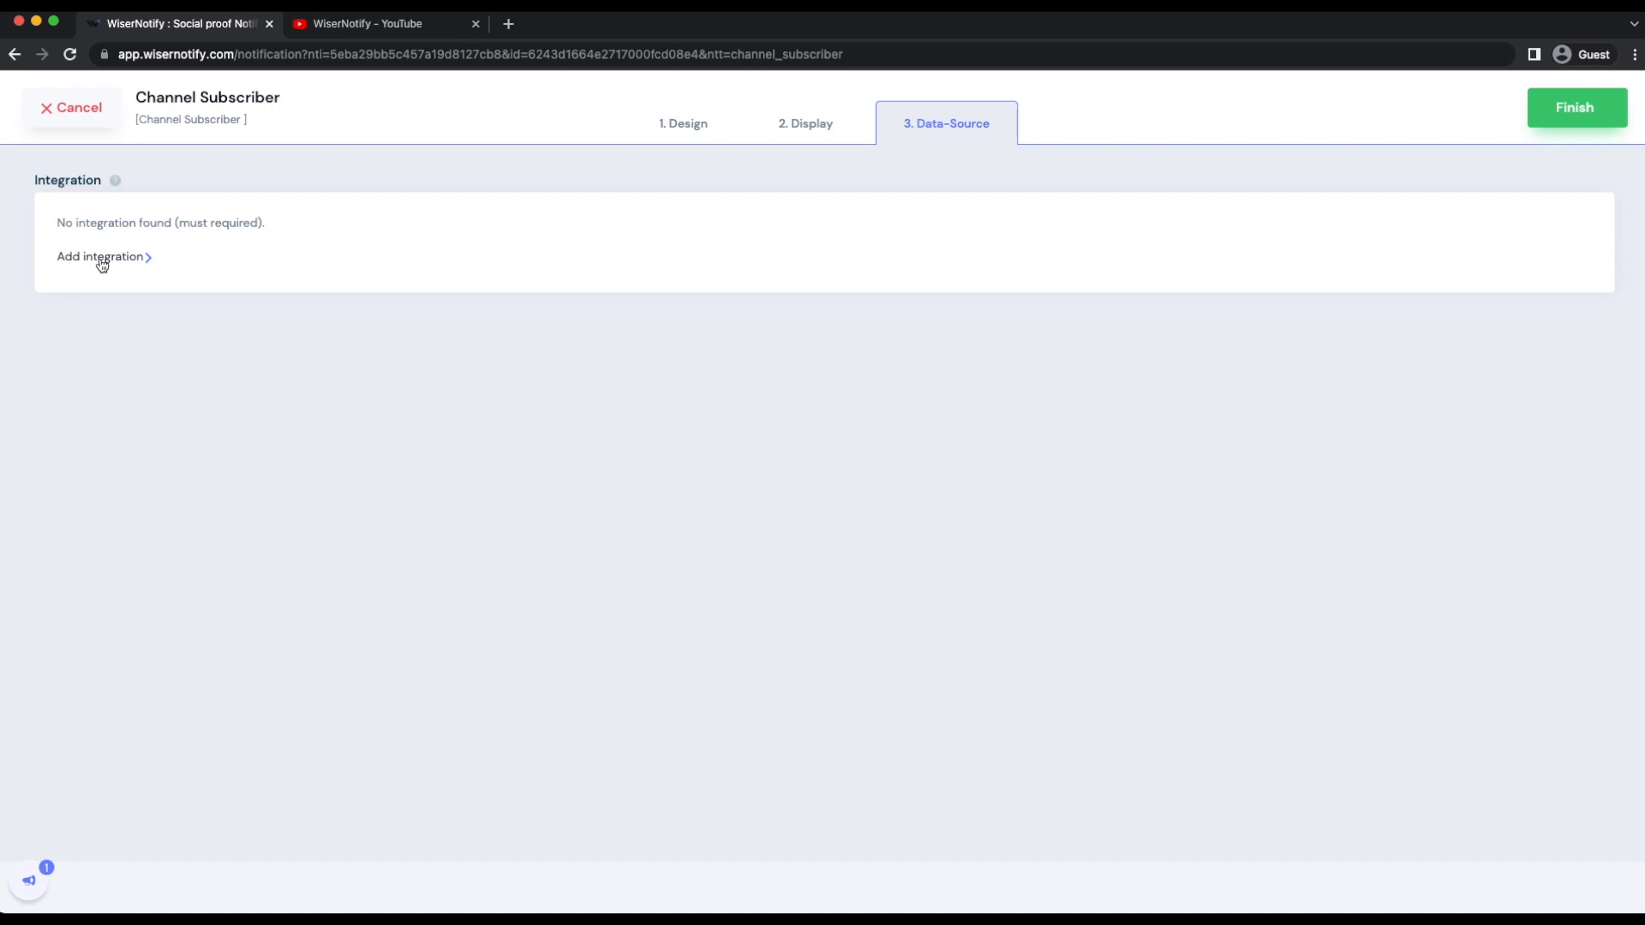
click(101, 260)
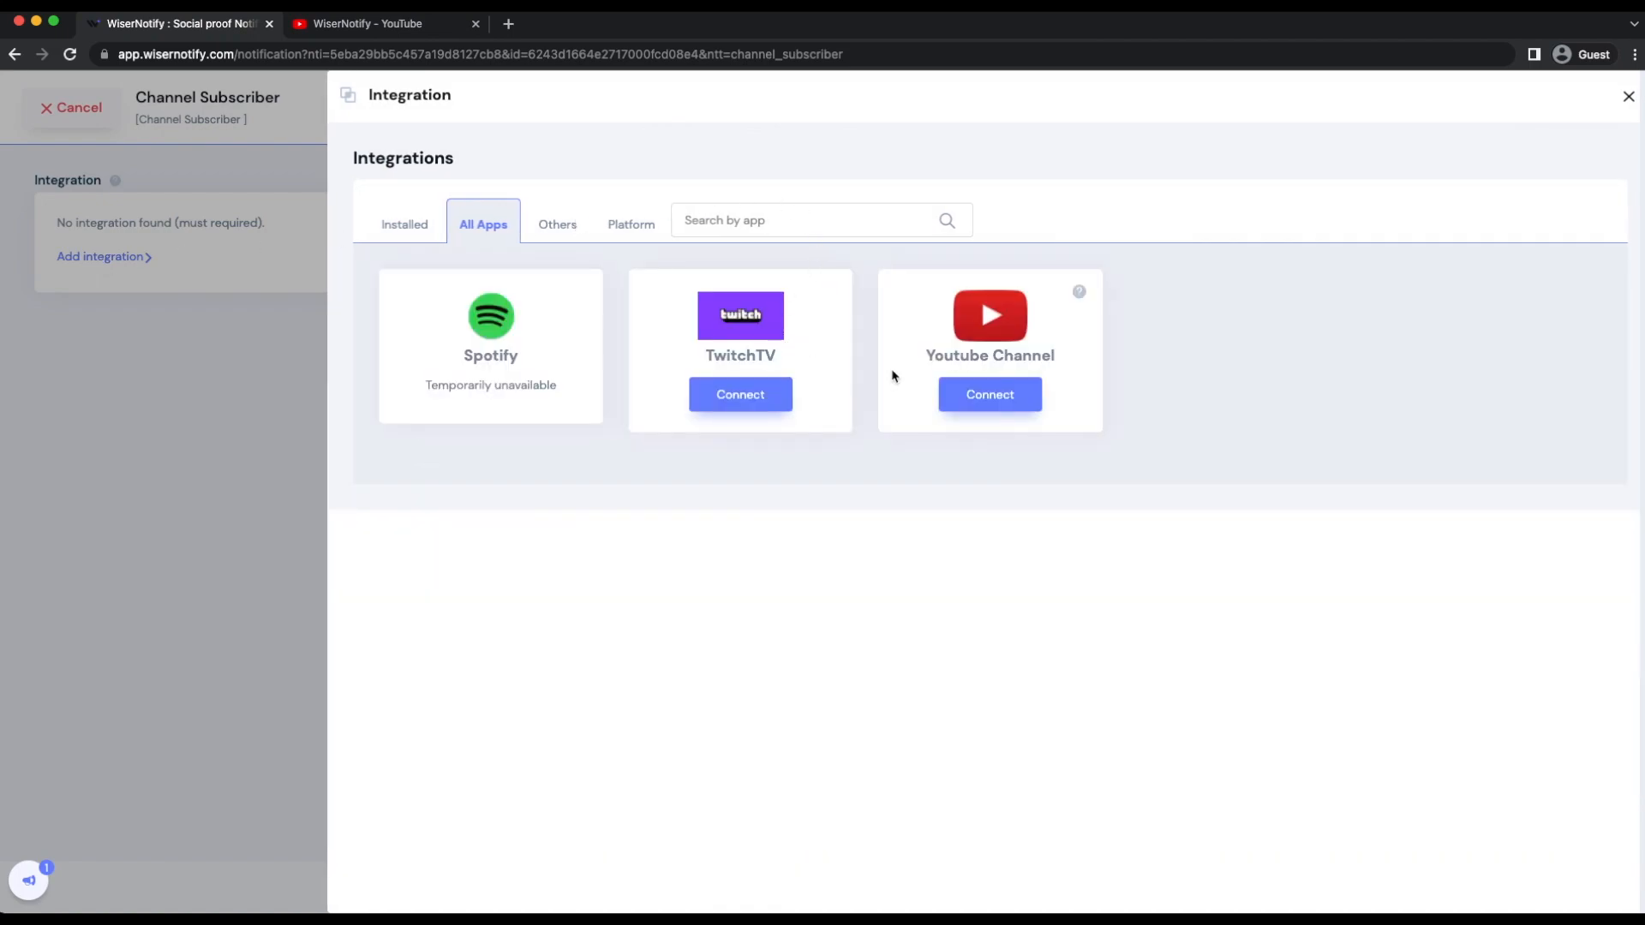
click(1032, 396)
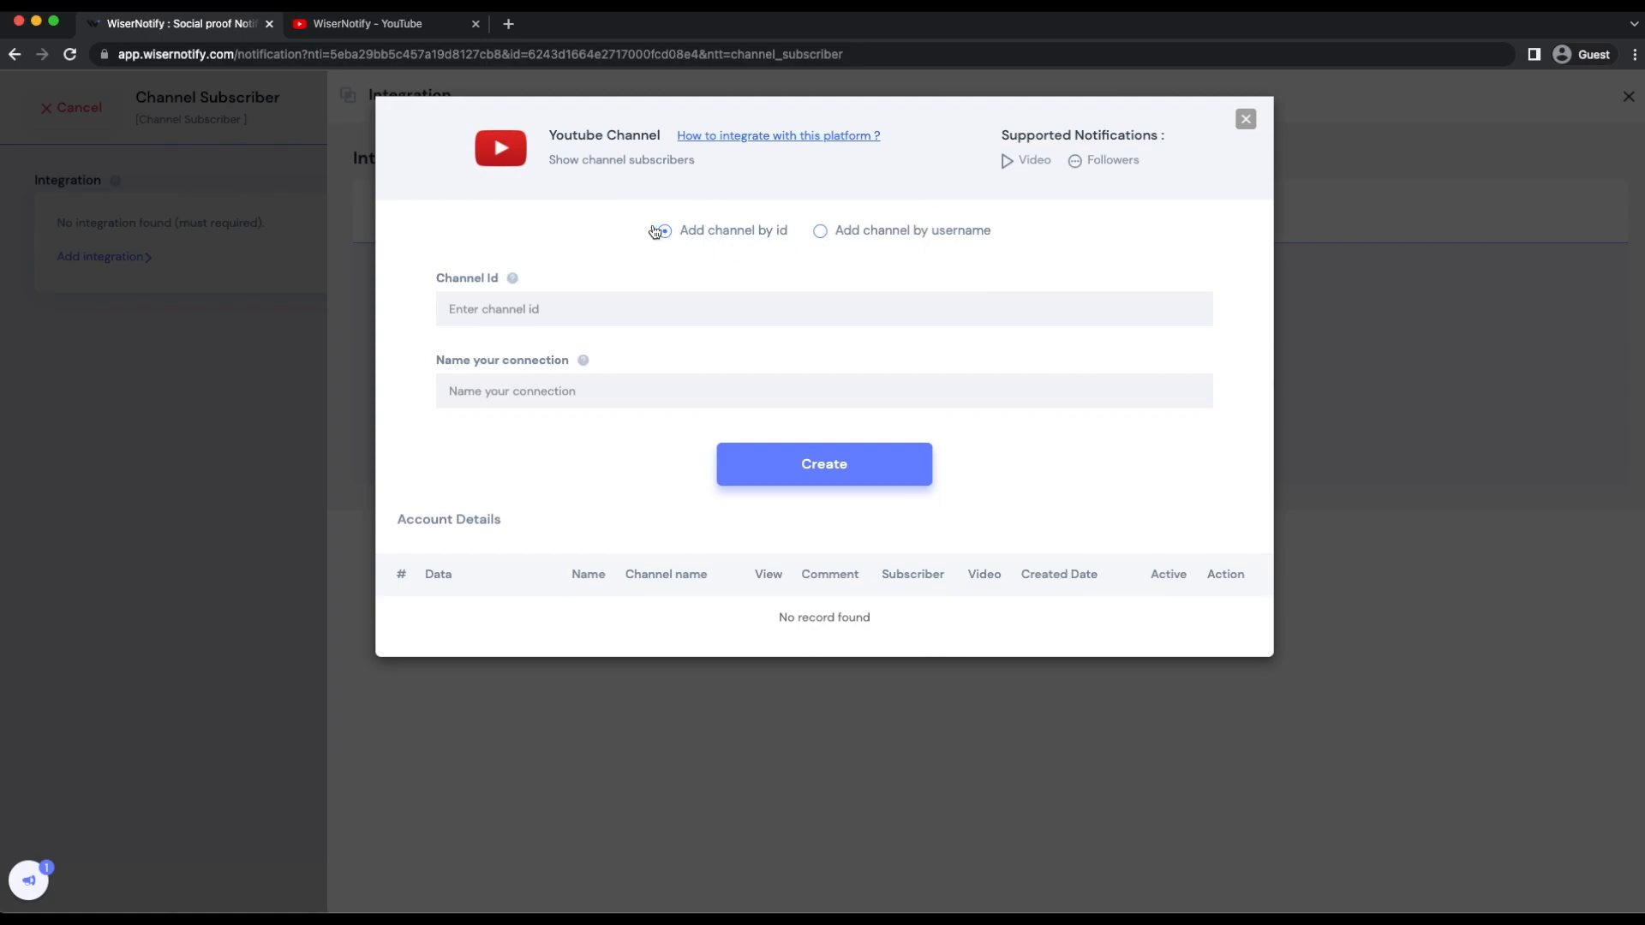
- Fill in the channel ID of the integration with the ID from the WiserNotify YouTube channel's address
click(354, 25)
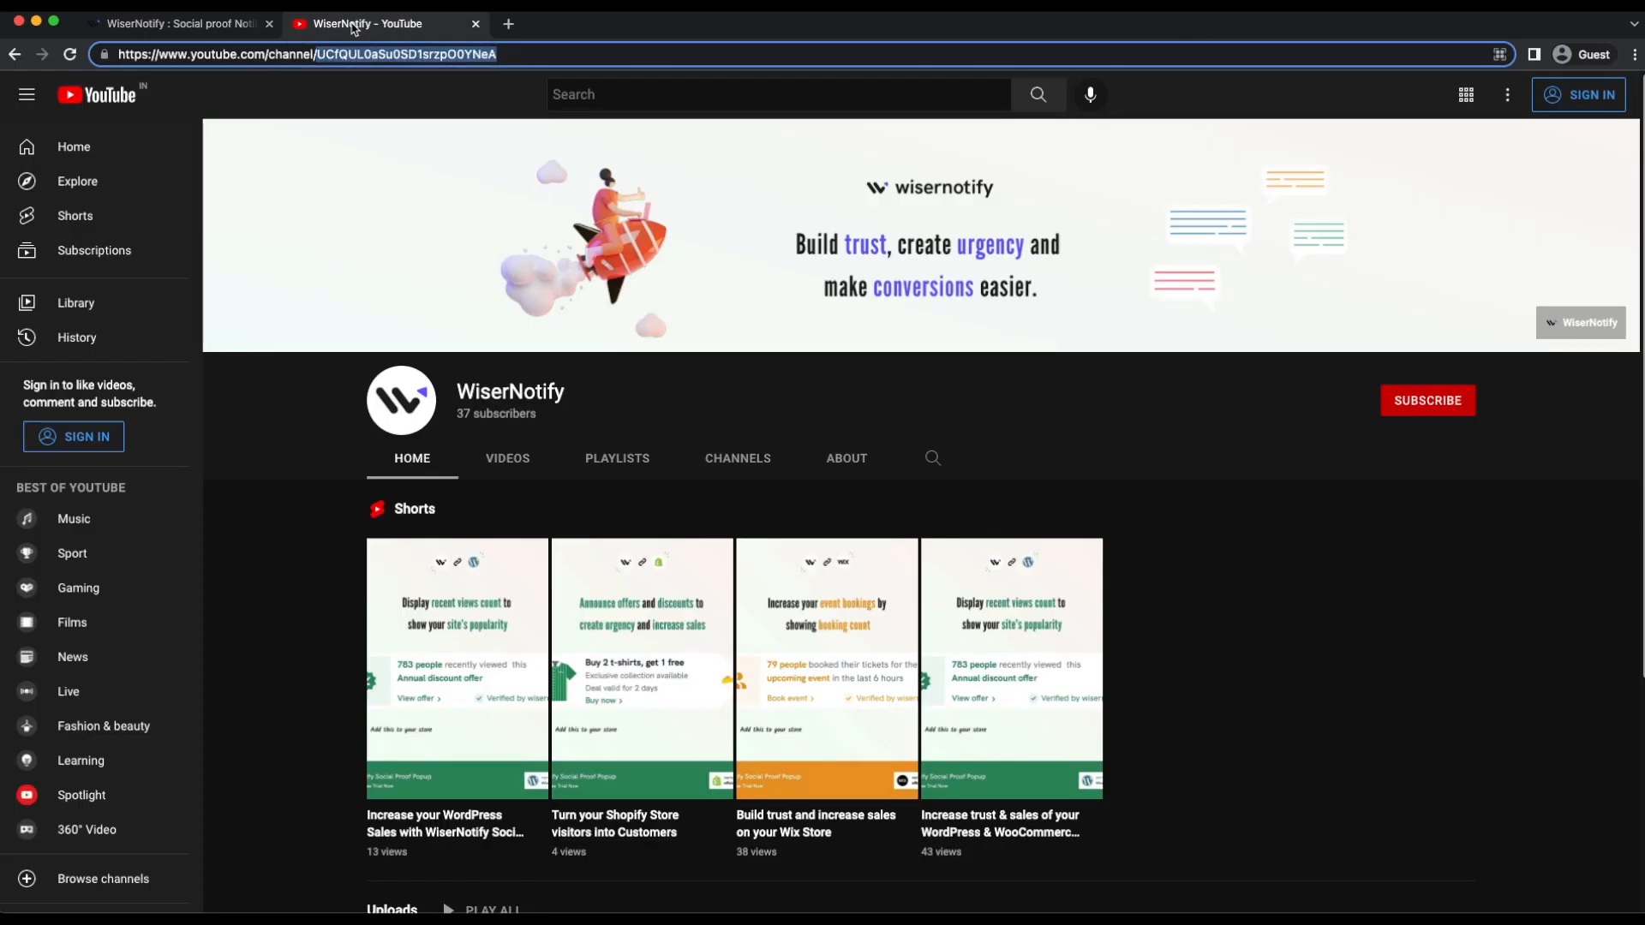
click(160, 31)
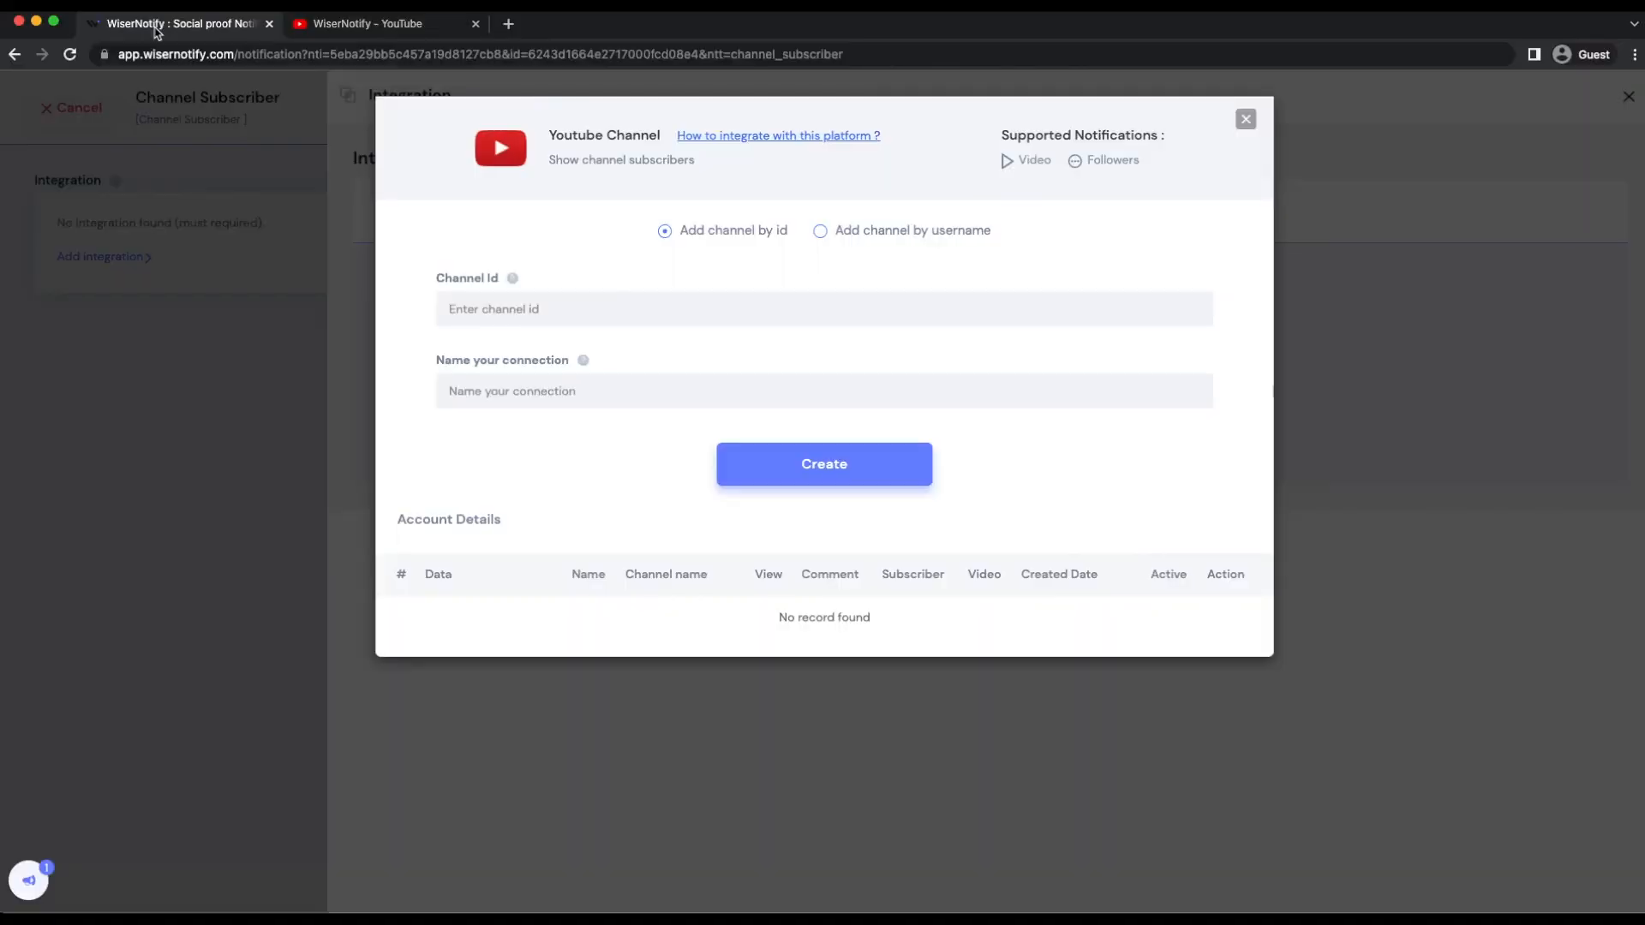
click(483, 309)
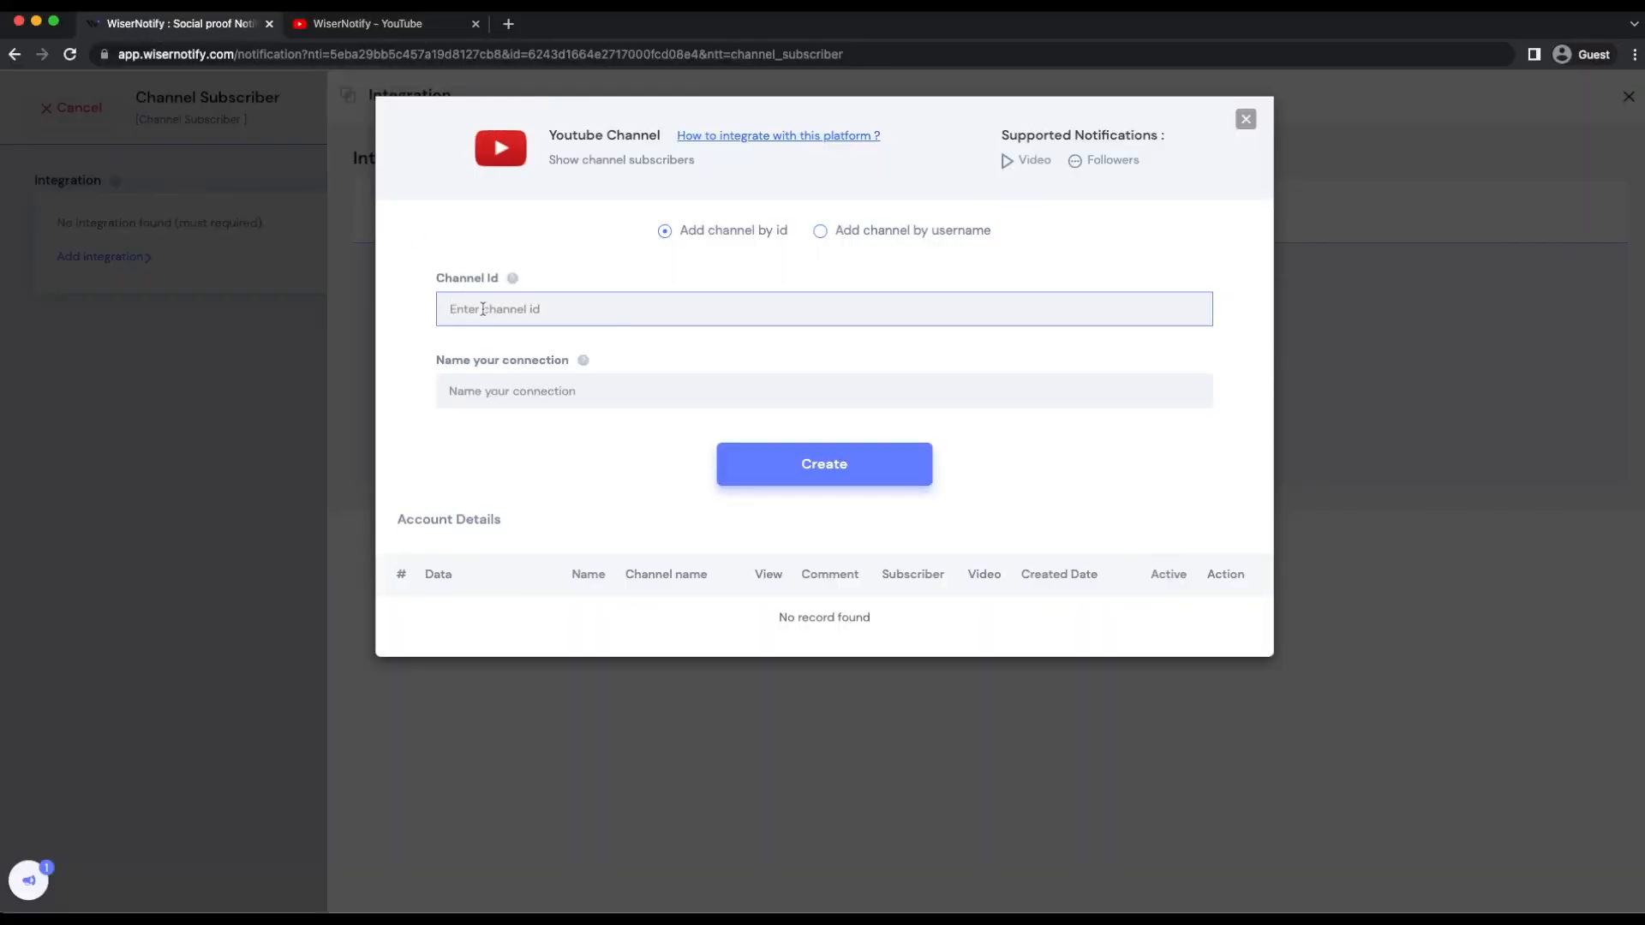
text(UCfQJLOaSuOSDIsrzpOOYNeA)
- Name the connection "wisernotiy ty" and create it
click(498, 392)
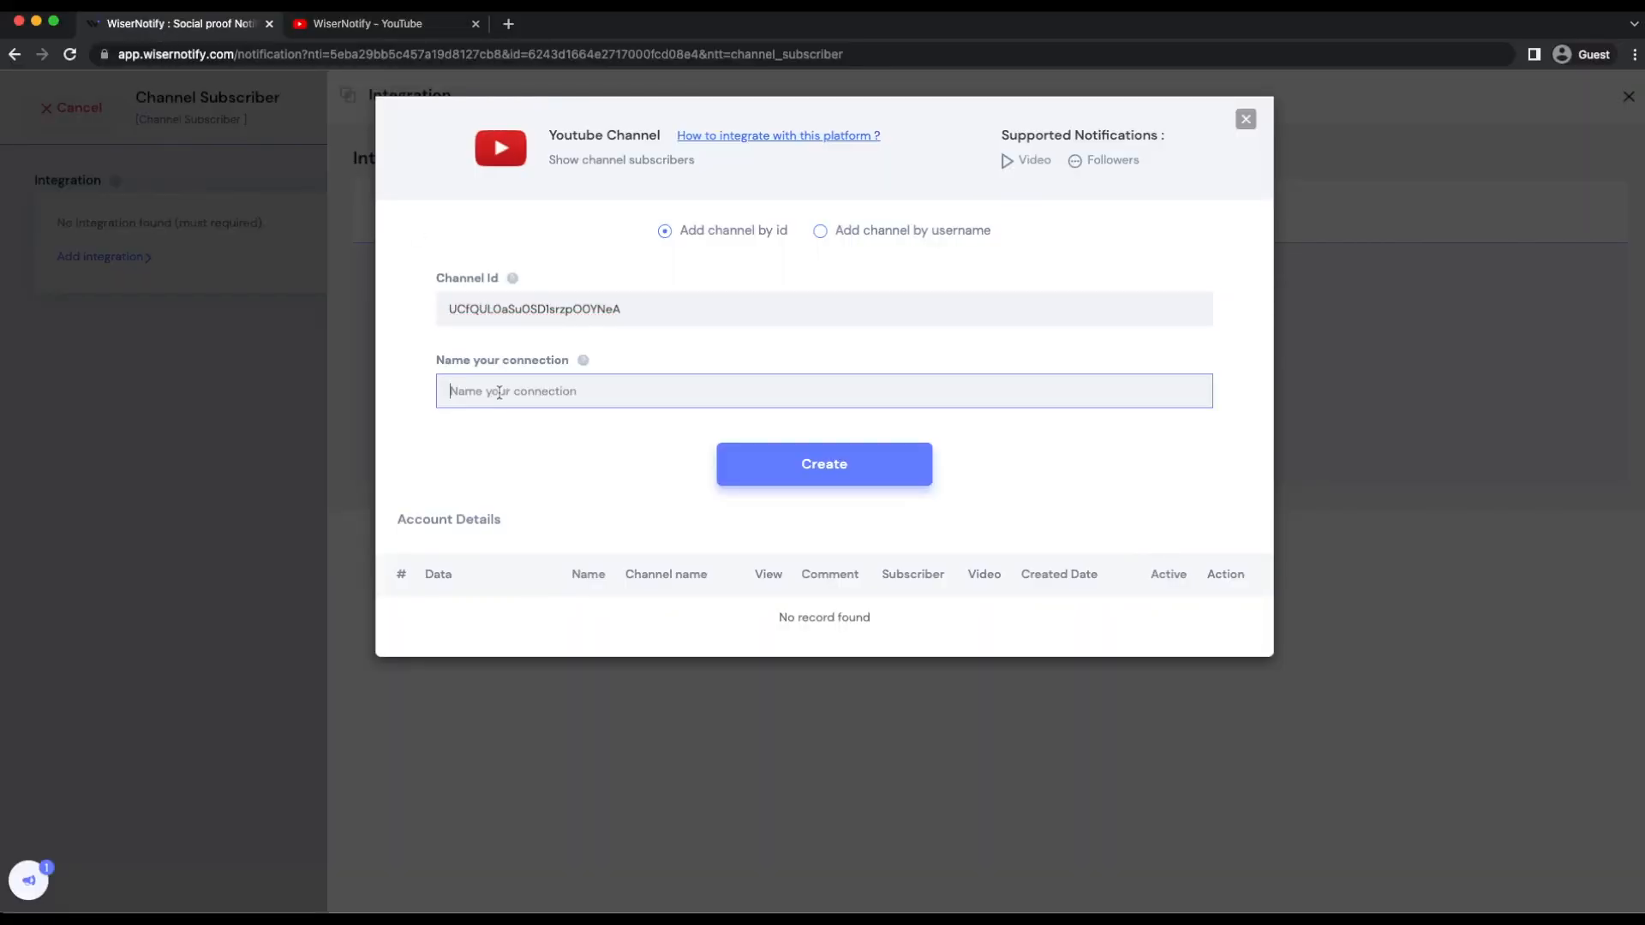
text(wiser)
text(not)
text(iy)
text(YT)
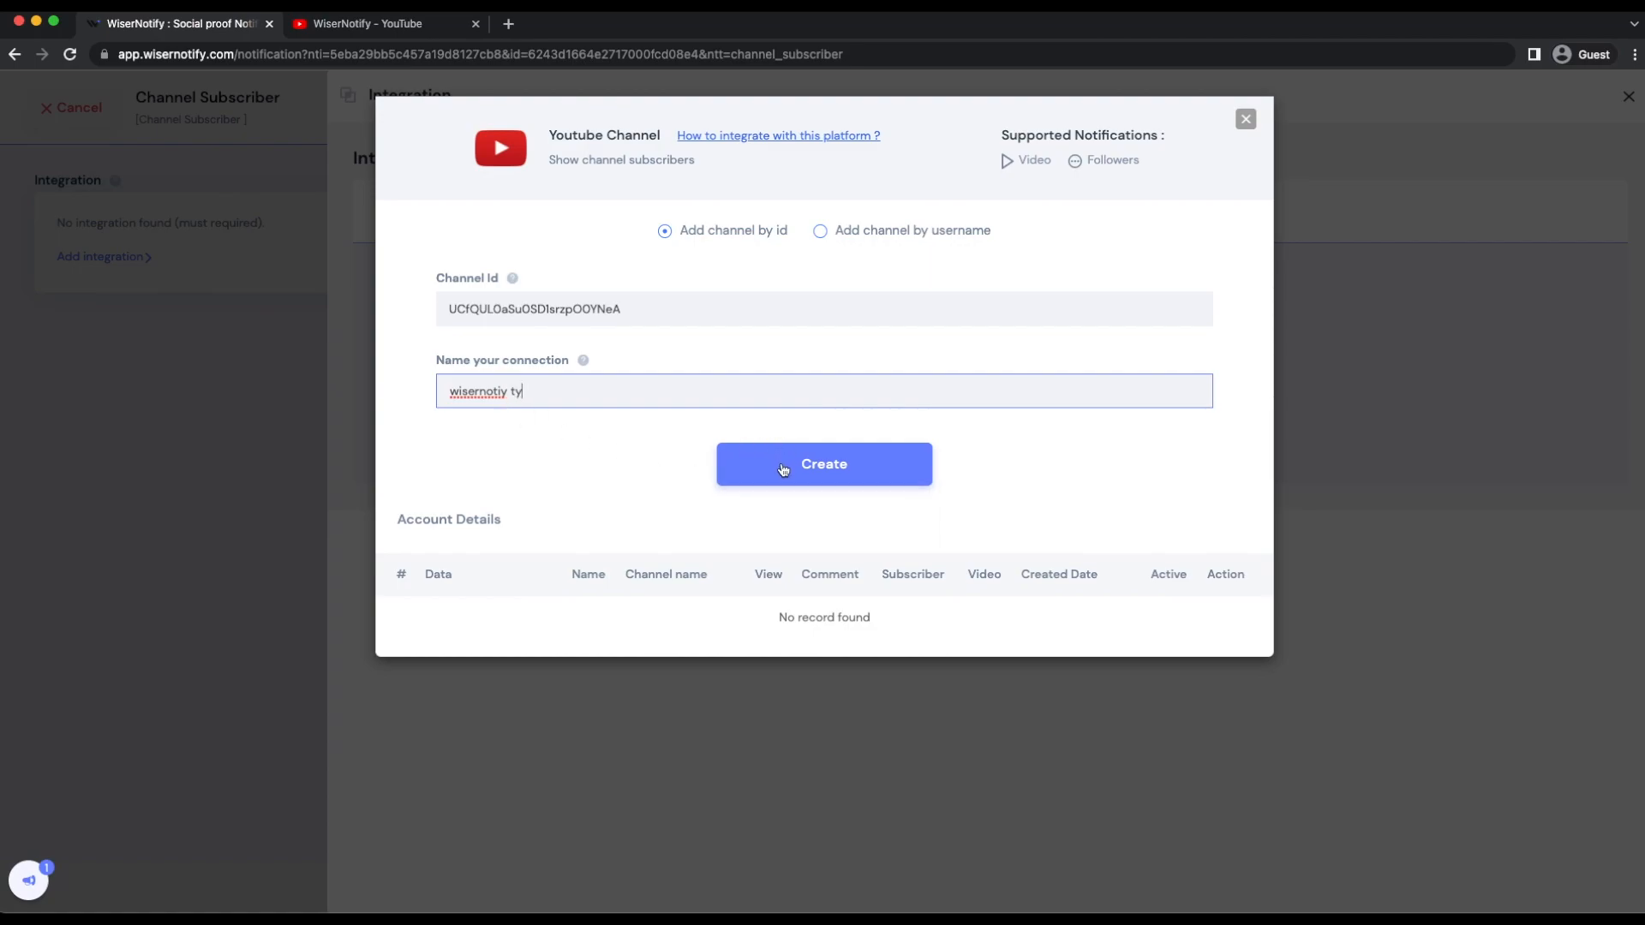
click(782, 468)
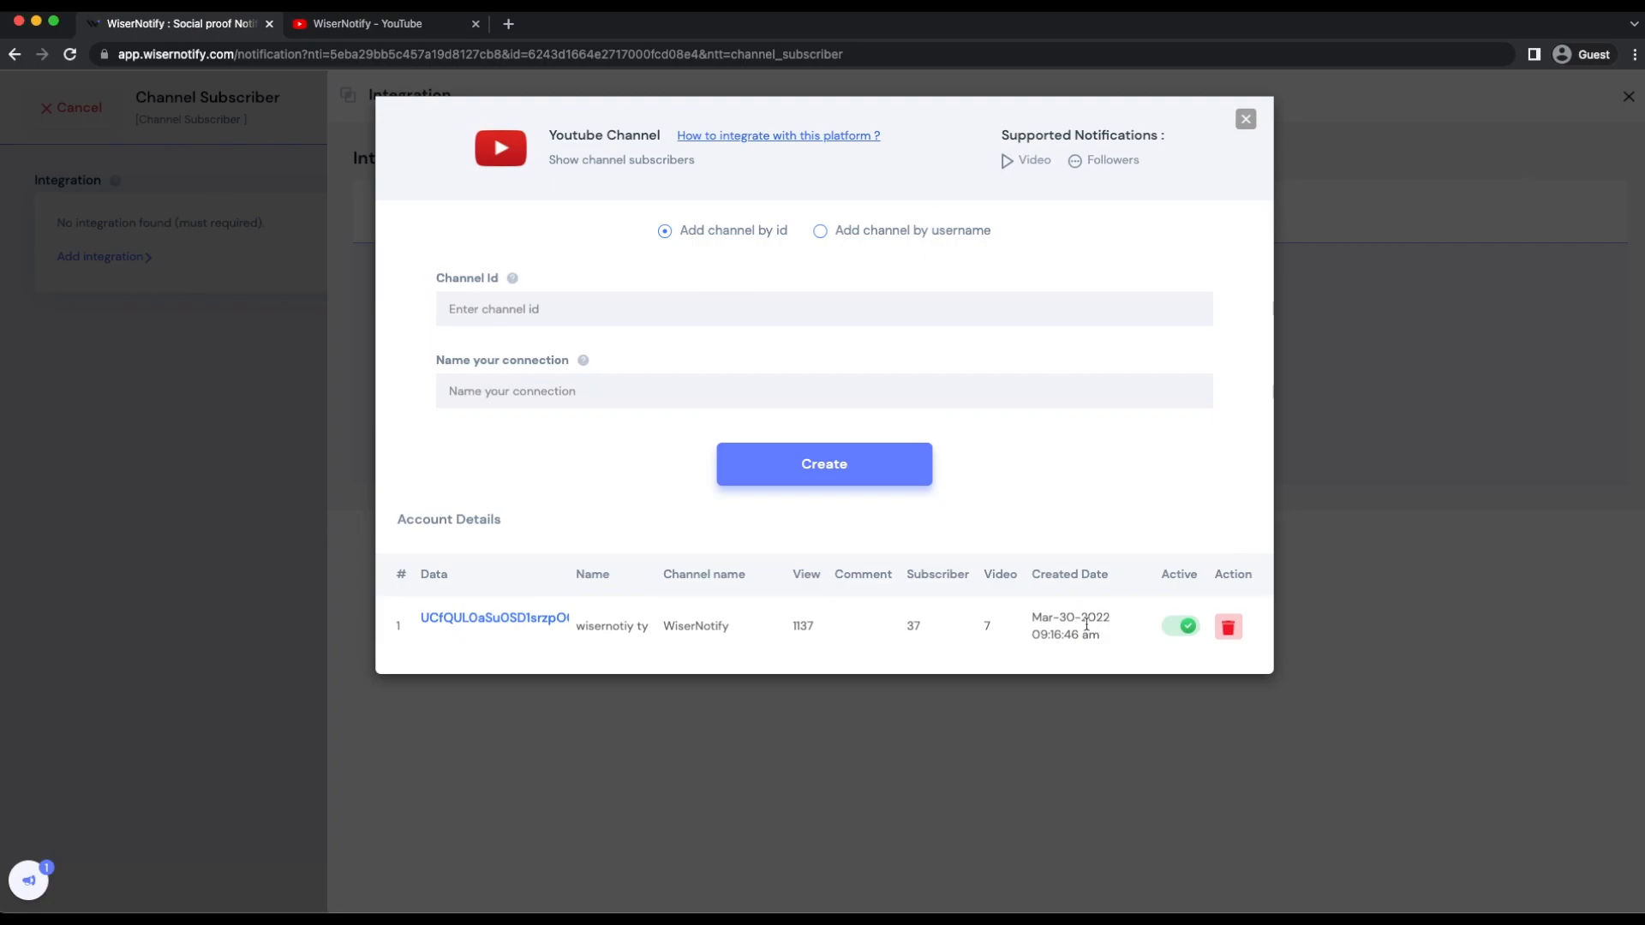
- Leave the integration setup and select the "wisernotiy ty" YouTube Channel connection as the notification's data source
click(1246, 119)
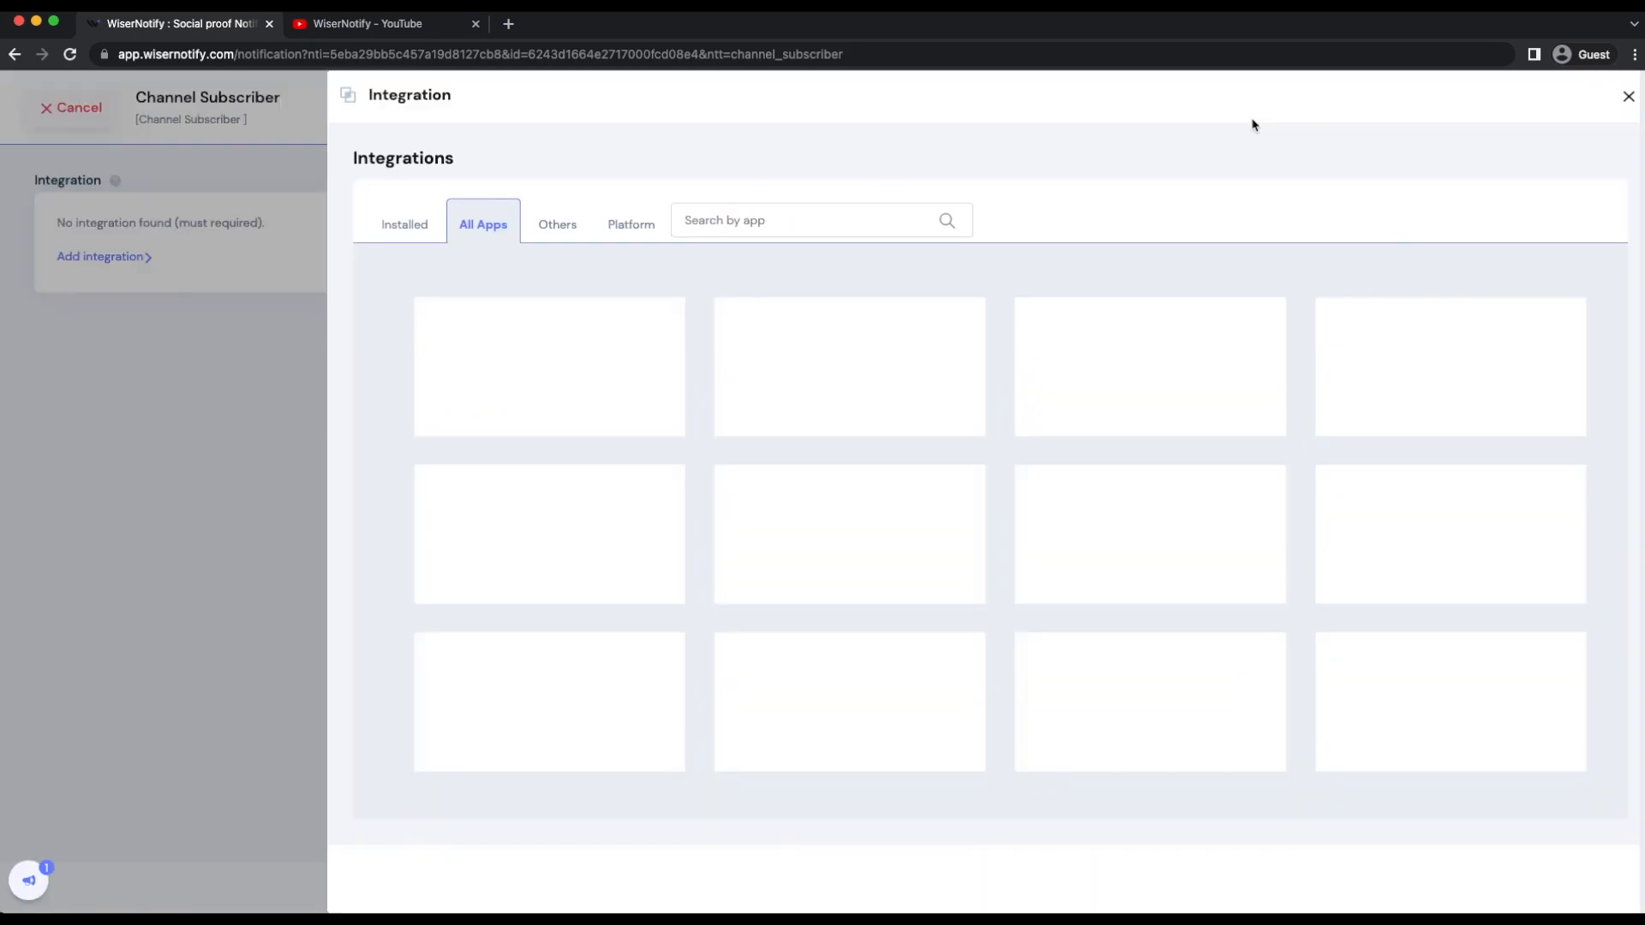
click(1627, 97)
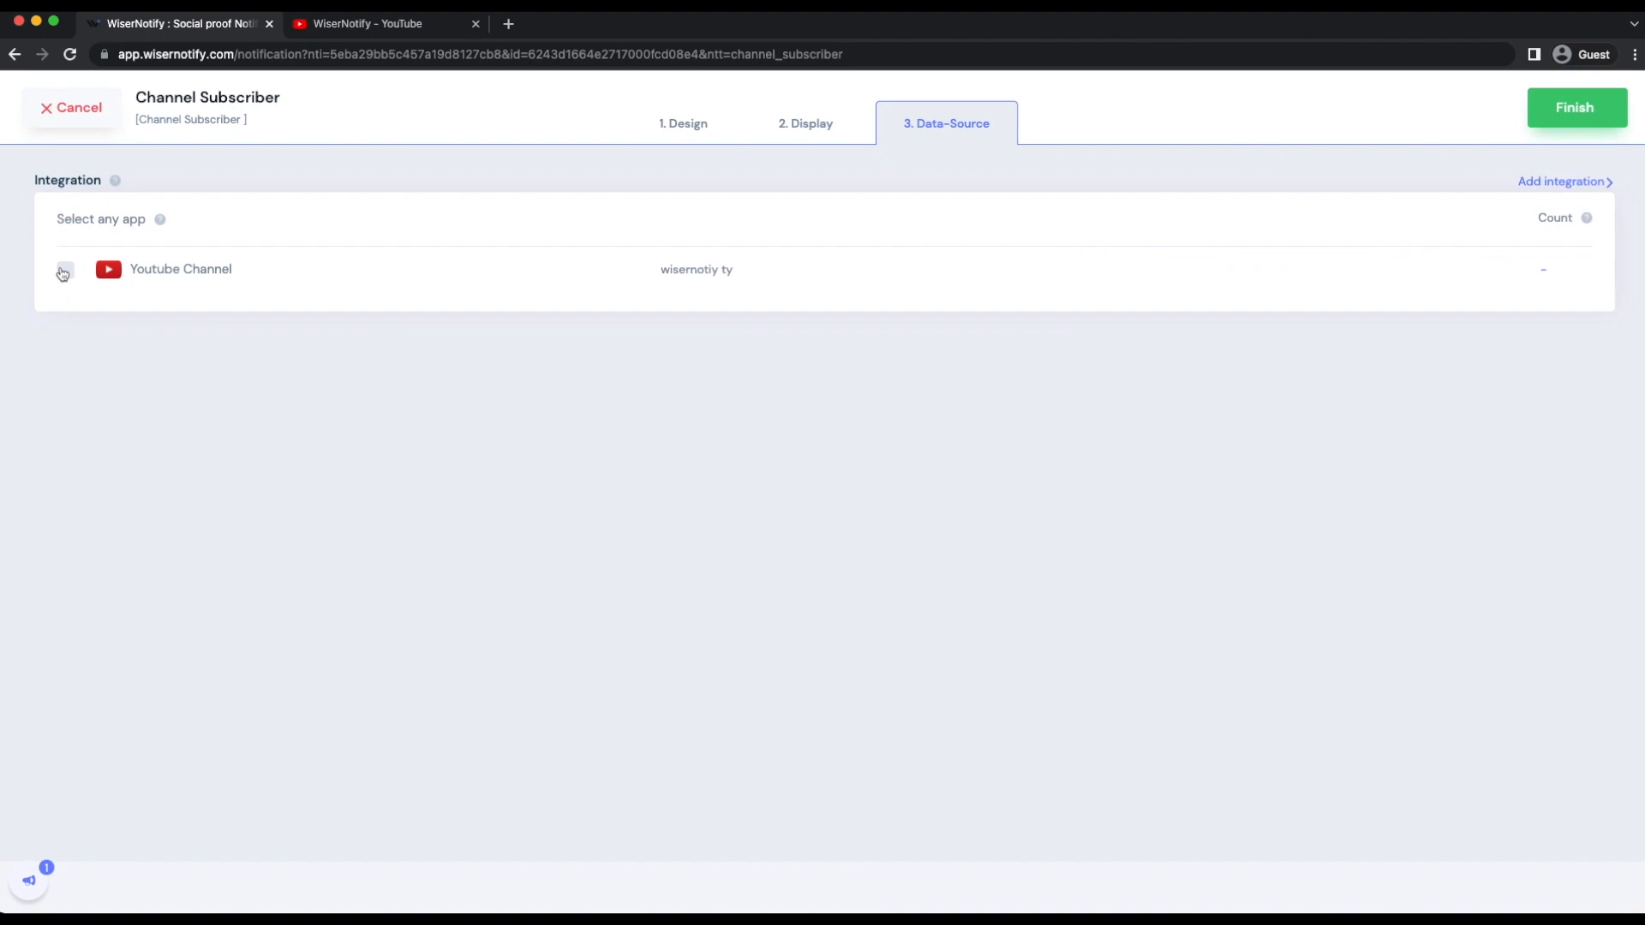
click(63, 271)
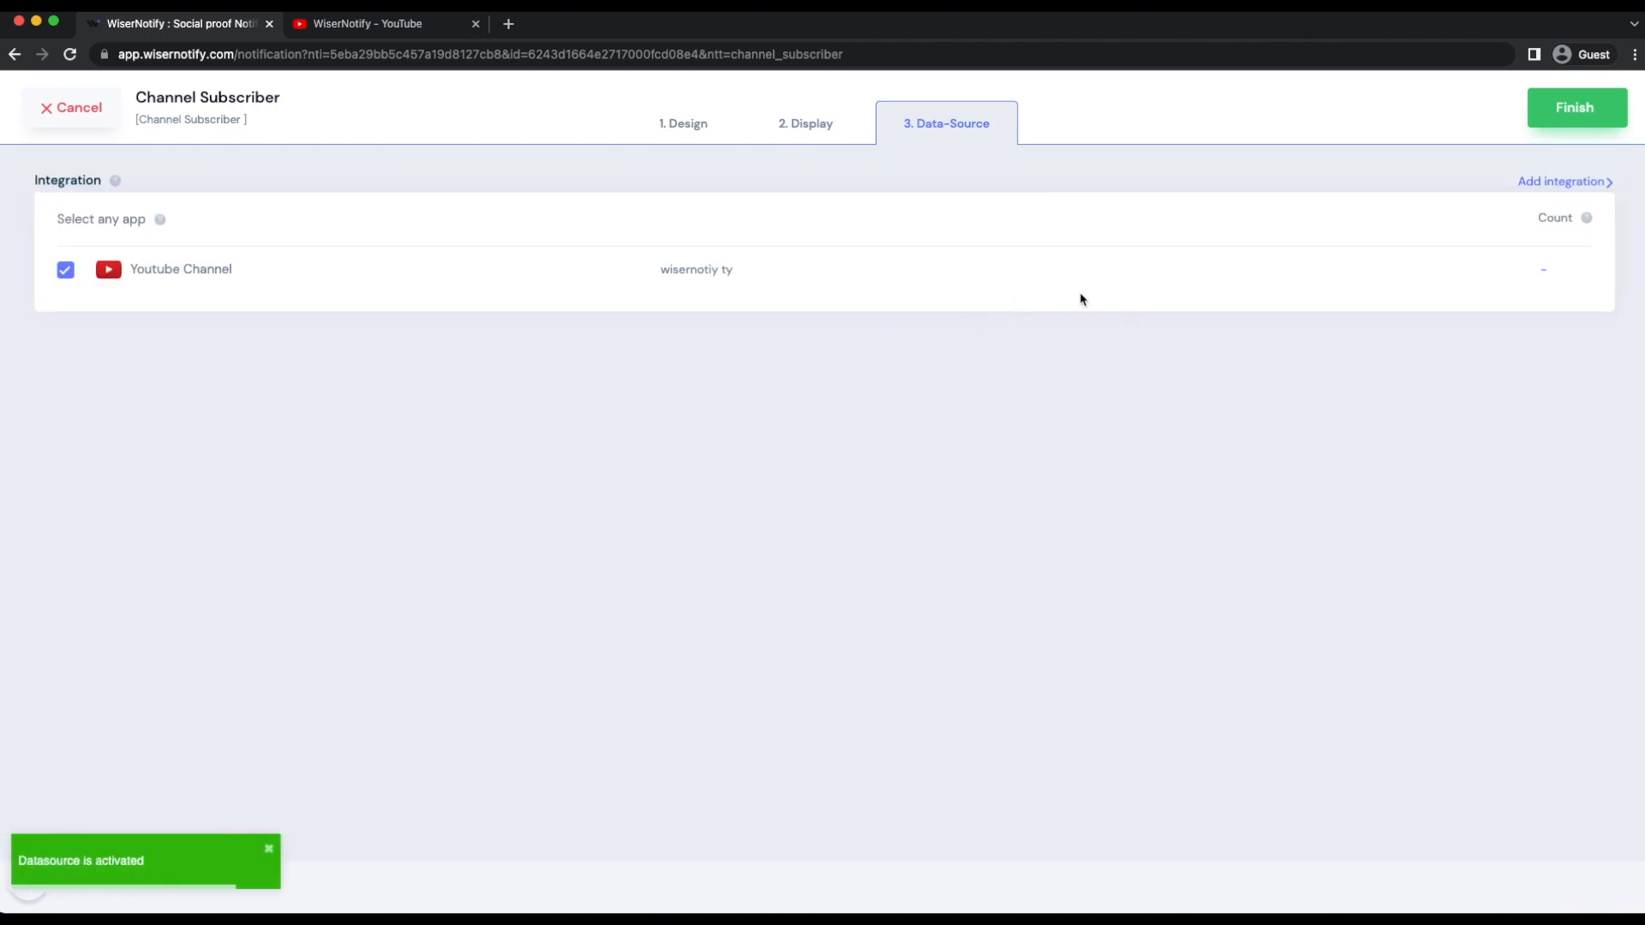
- Finish the Channel Subscriber notification with it turned on, and open its wisernotify.com site to check it live
click(1557, 122)
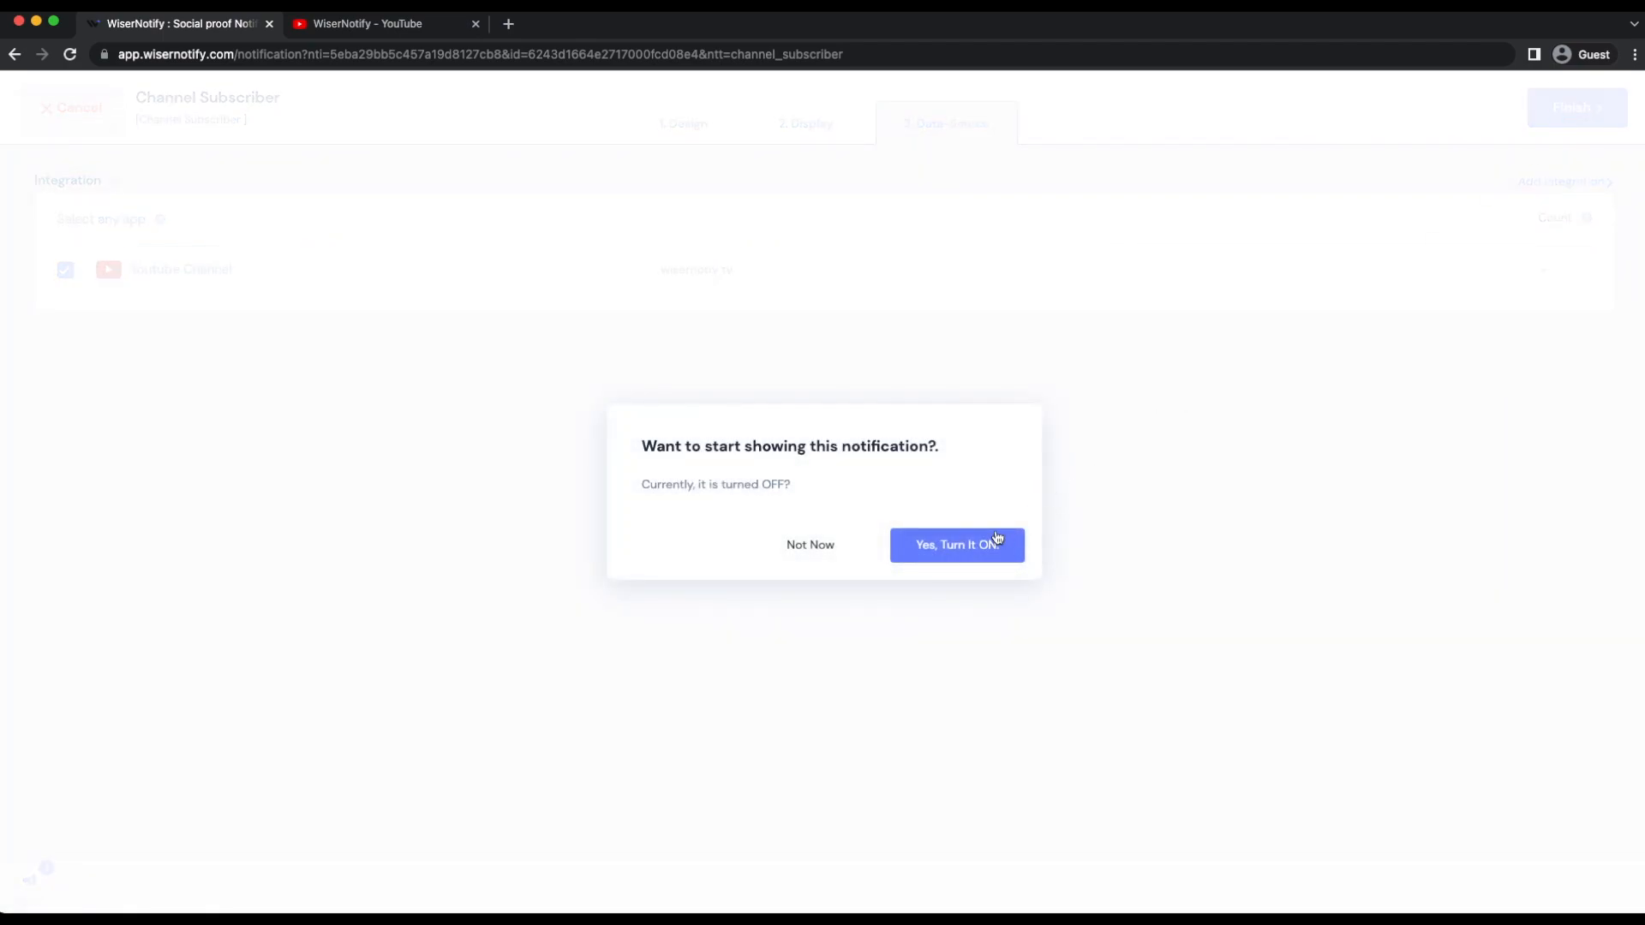
click(998, 538)
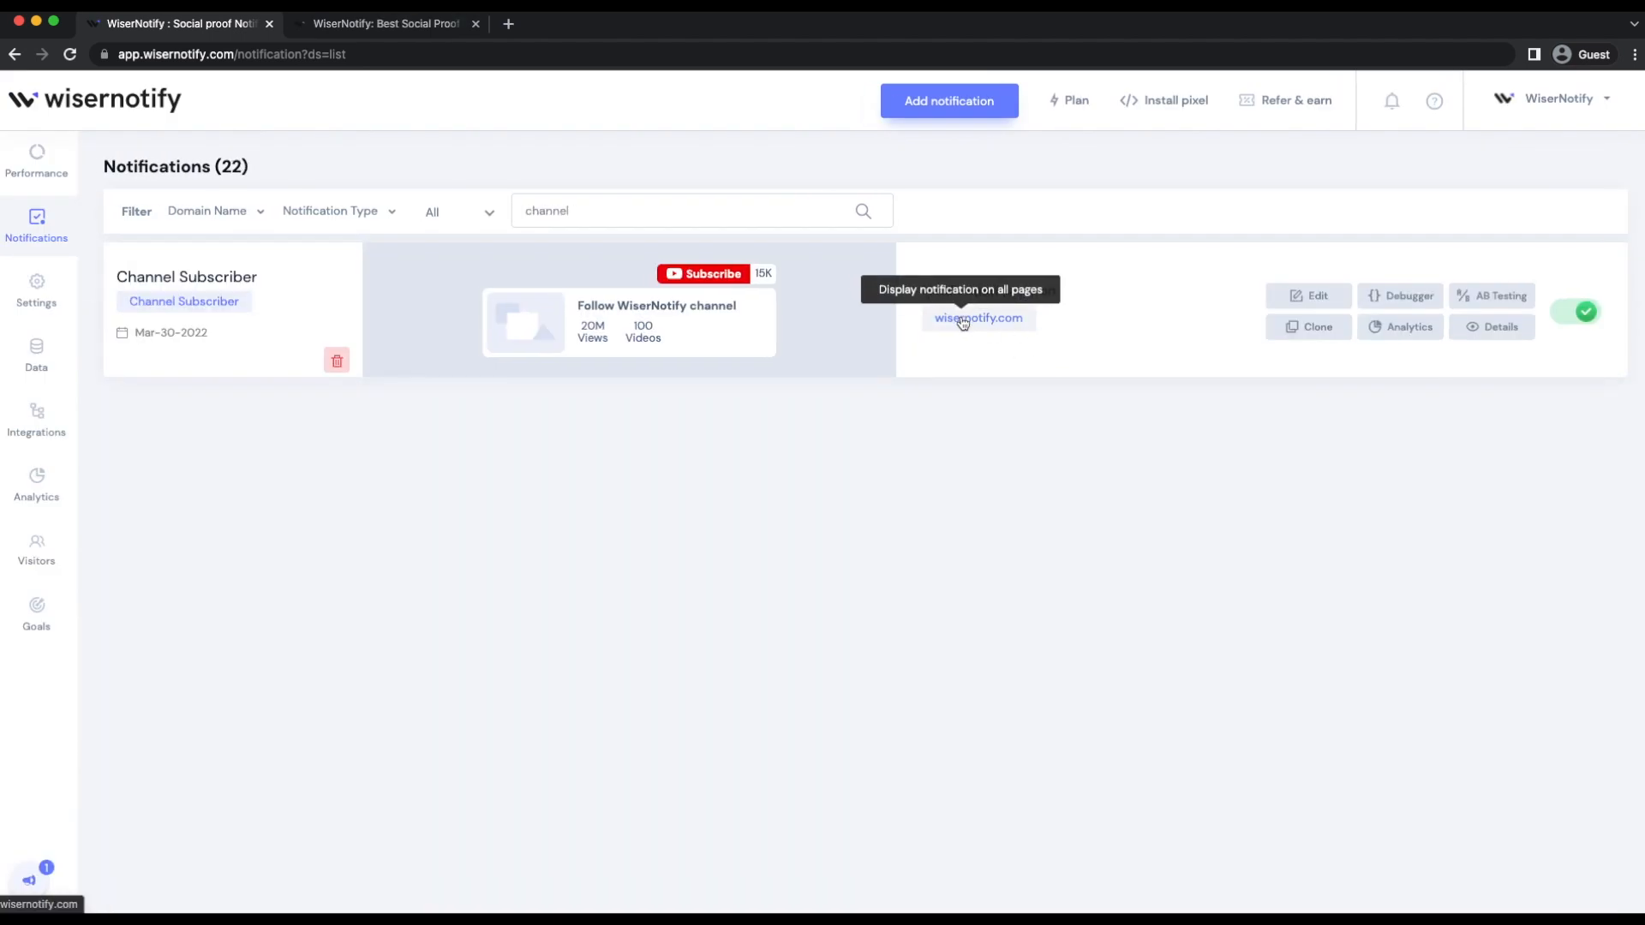
click(962, 319)
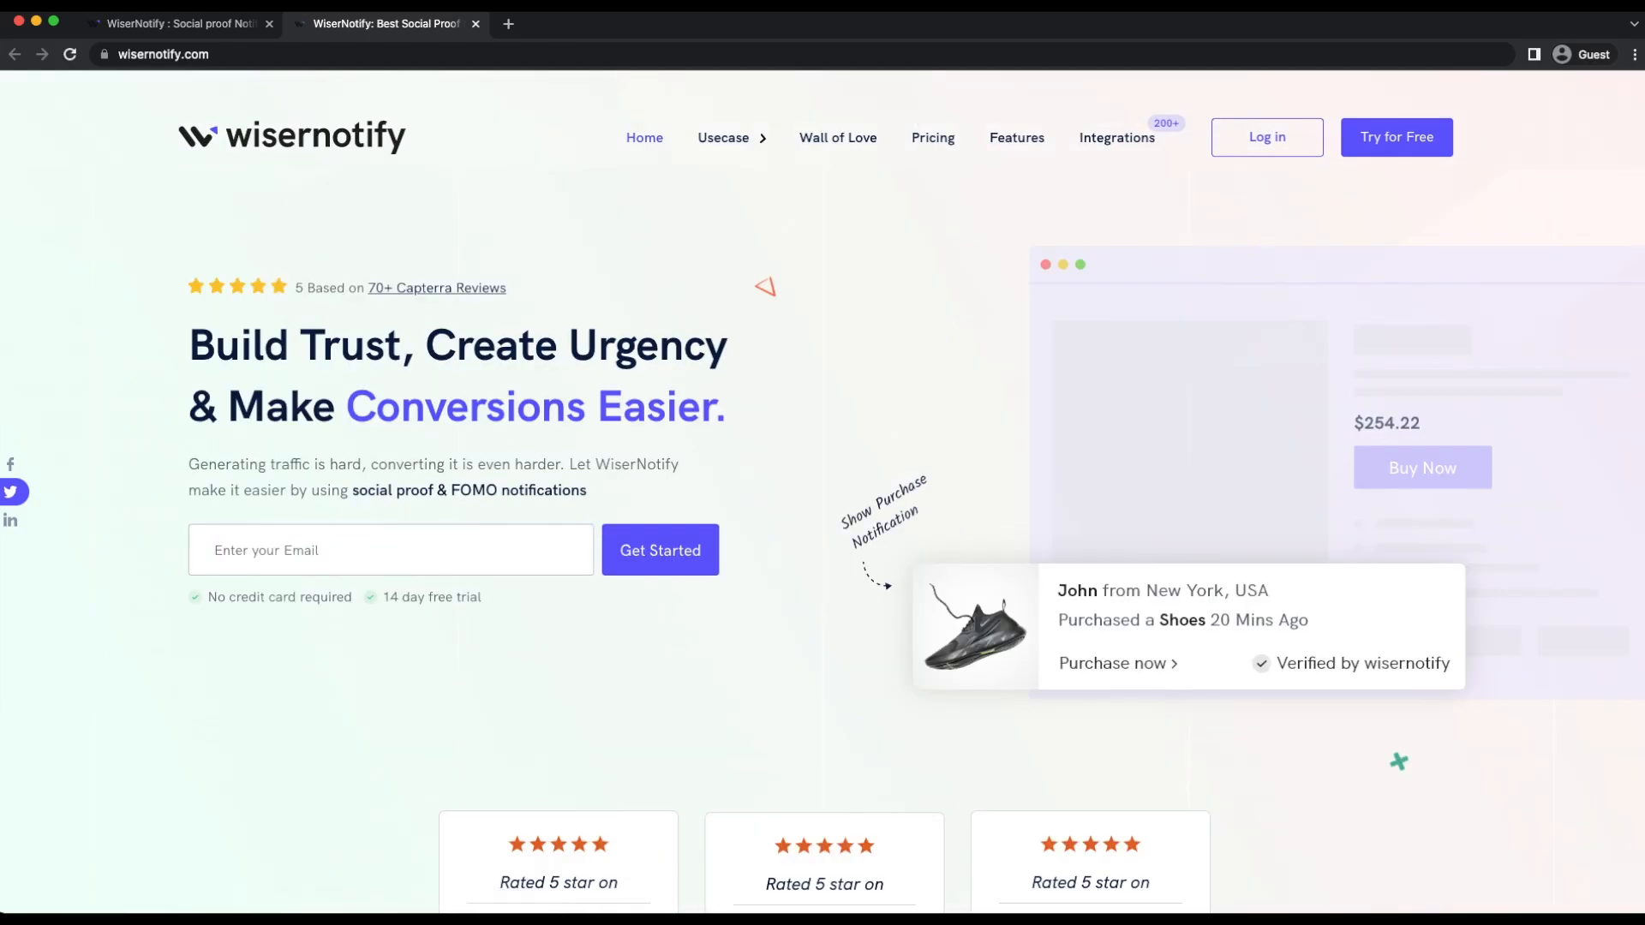